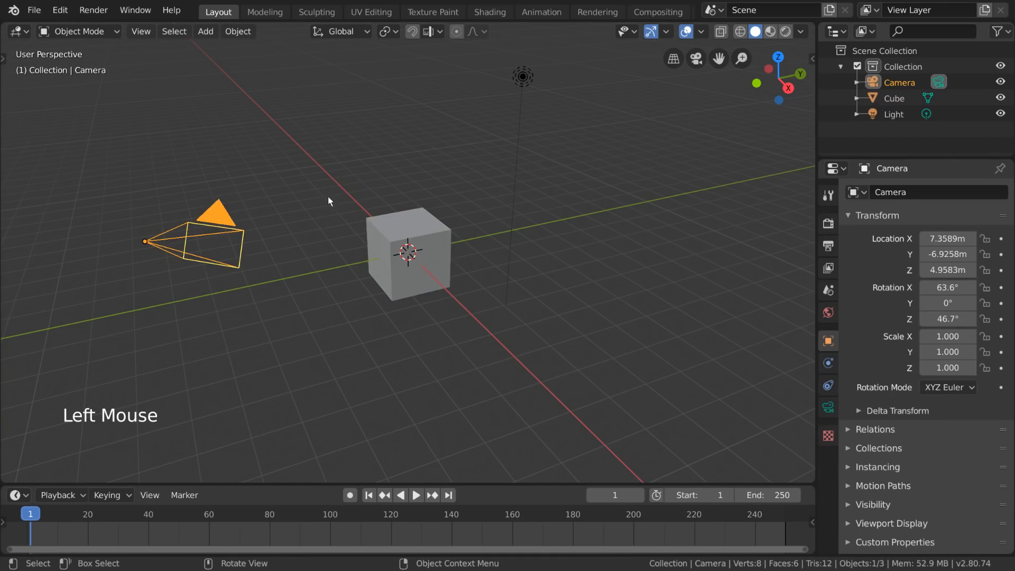
Select every object in the scene and clear the whole selection again.
double_click(378, 160)
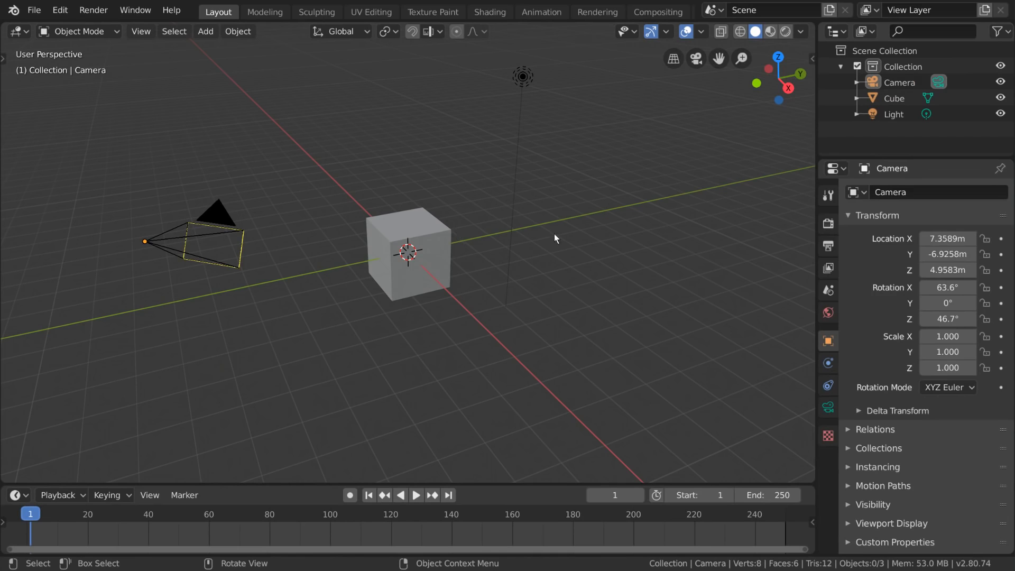
key(a)
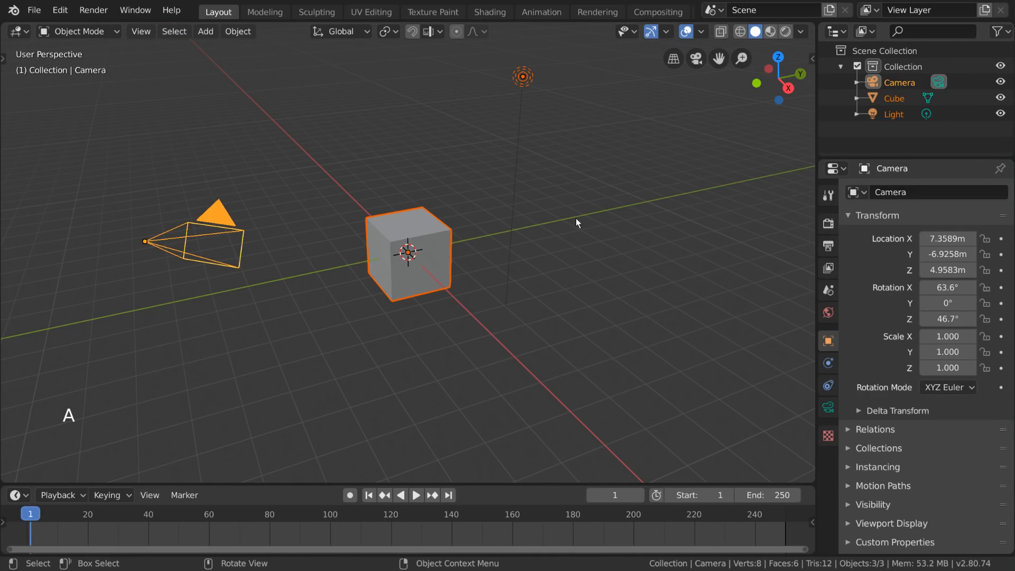
key(alt+a)
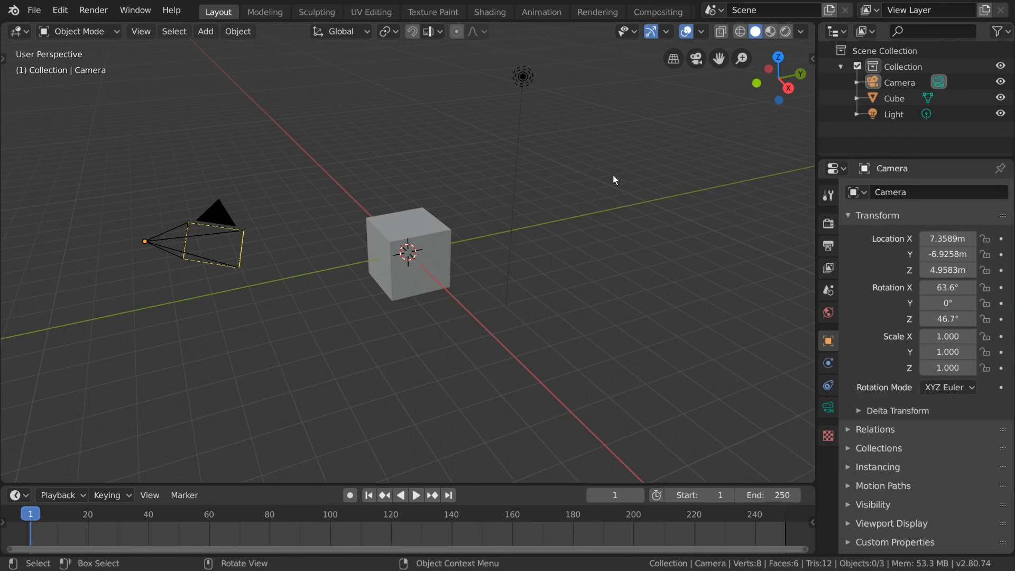
Reveal the viewport tools and box-select the cube with the light, followed by the camera alone.
click(6, 59)
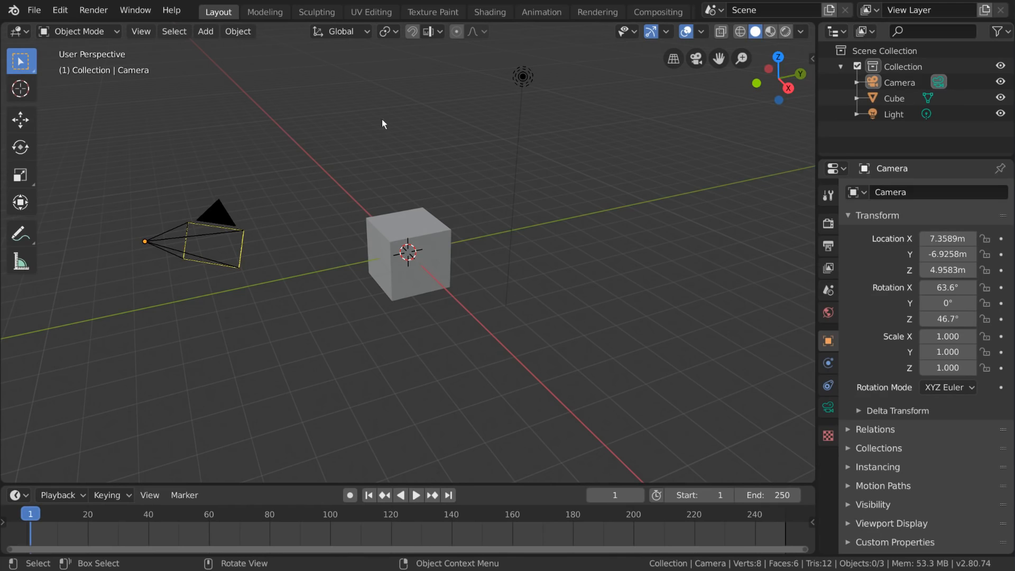
drag(375, 85, 588, 293)
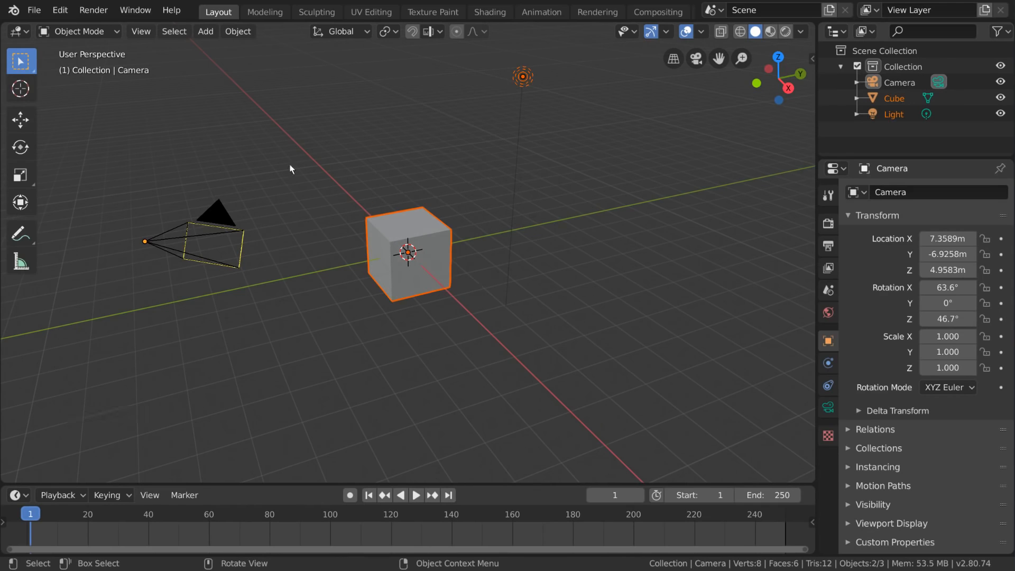
drag(289, 159, 166, 300)
Box-select the camera and cube together and subtract the cube from the selection with another box.
drag(157, 165, 437, 328)
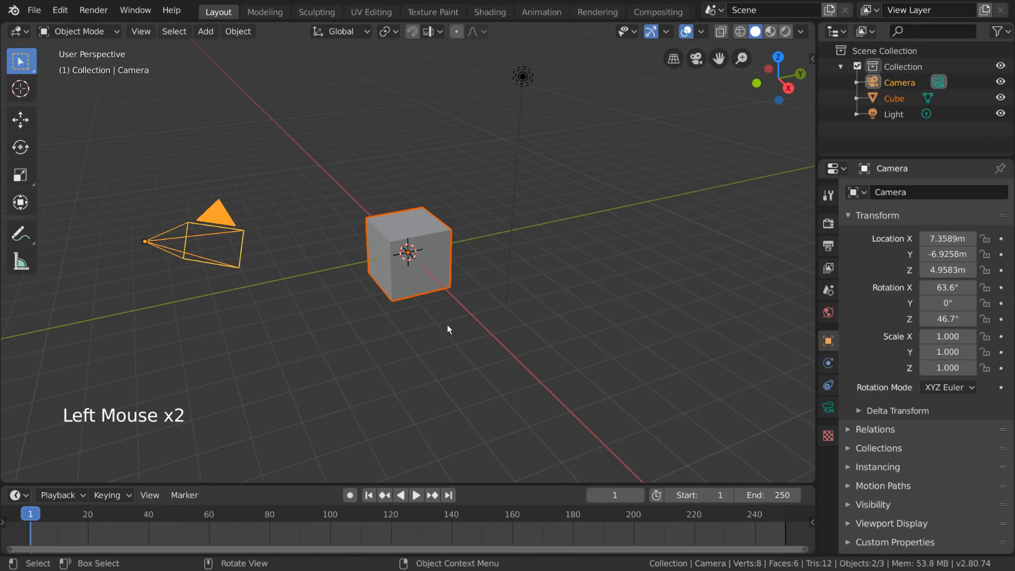
drag(209, 96, 550, 338)
ctrl+drag(370, 95, 543, 275)
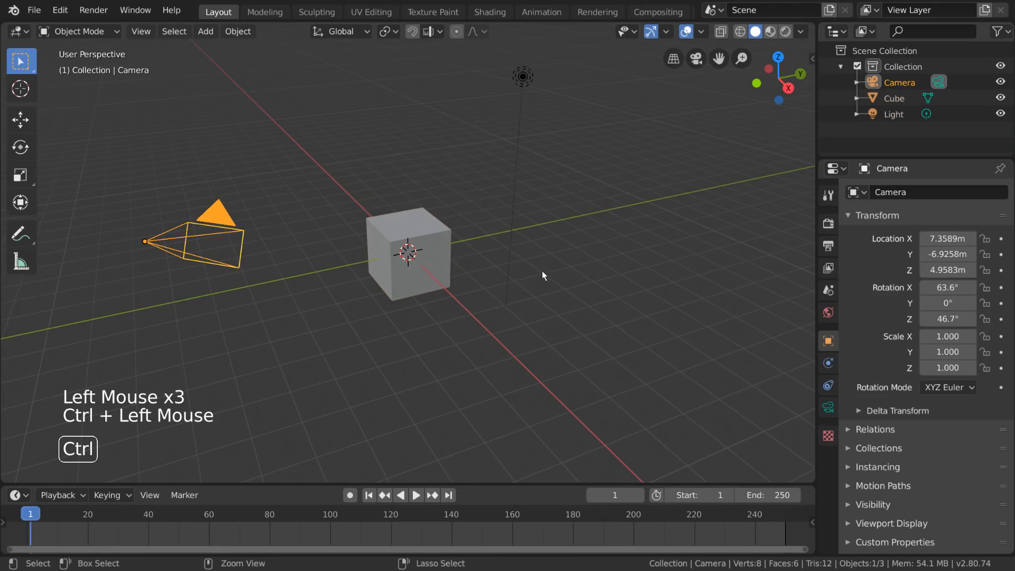
Use the Box Select command to select the camera, cube and light, and to deselect the cube and light.
key(b)
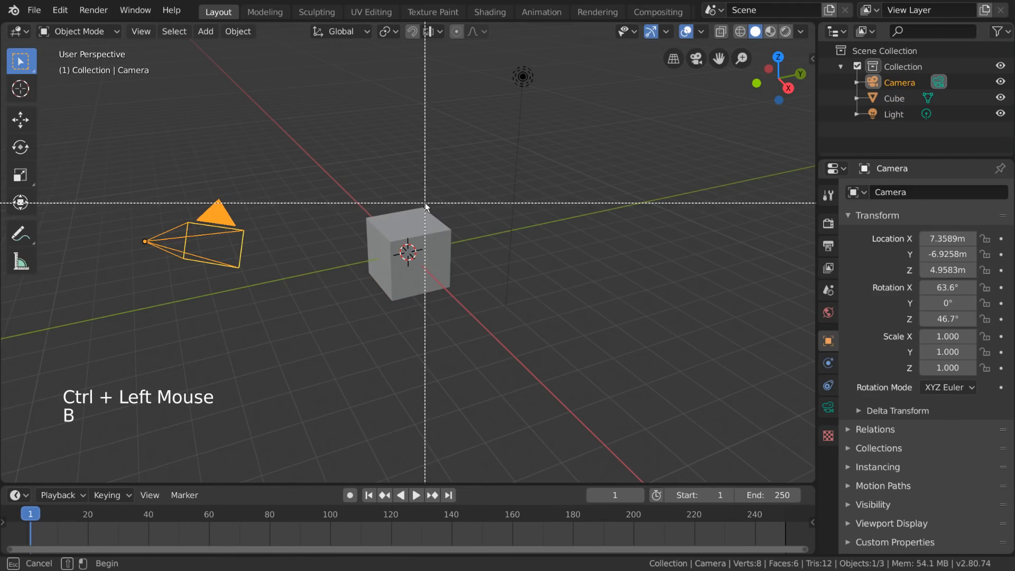
drag(217, 152, 577, 327)
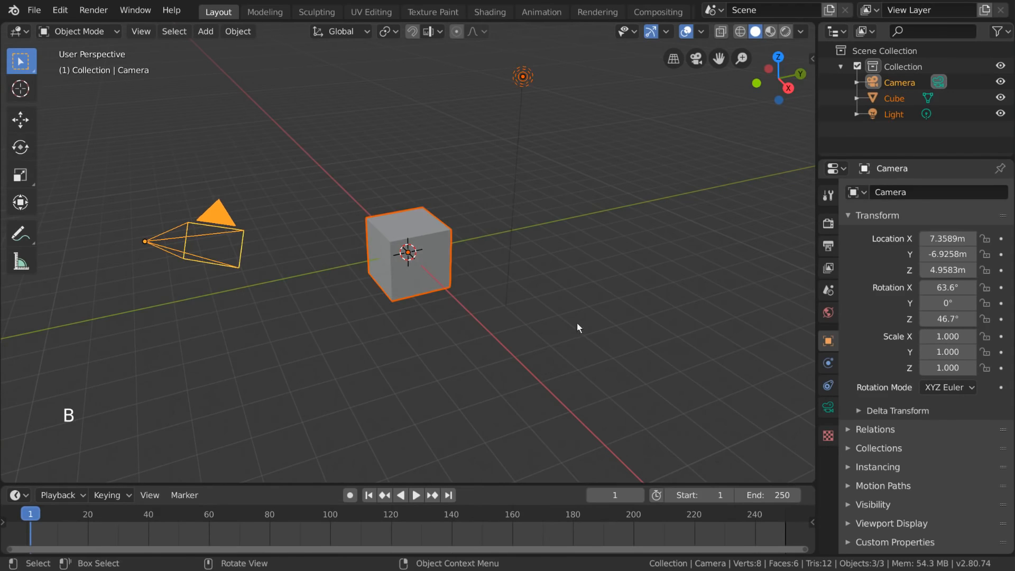
key(b)
middle_drag(356, 86, 588, 224)
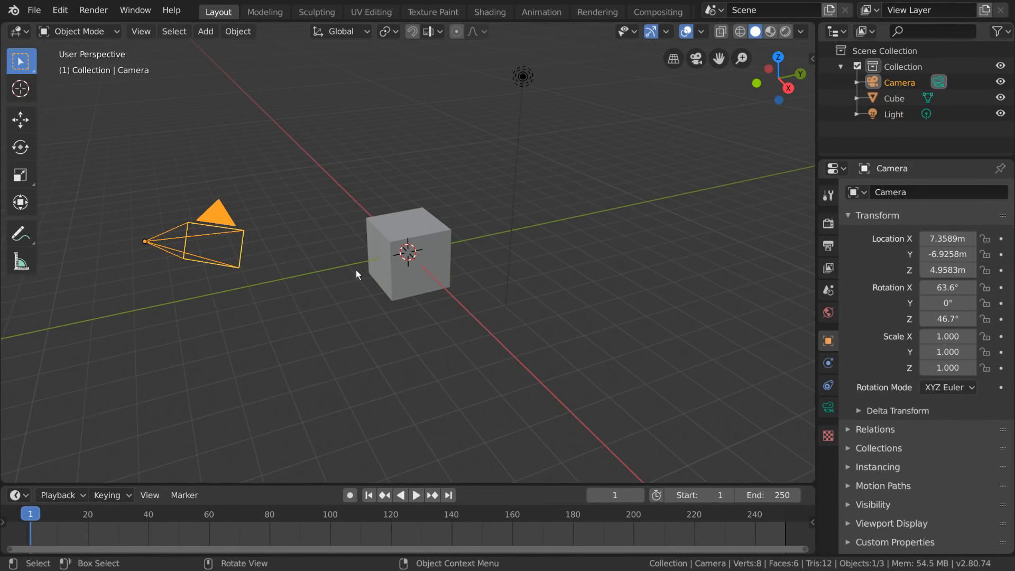
Use Circle Select to add the cube and light to the selection and to brush the camera and cube out of it.
key(c)
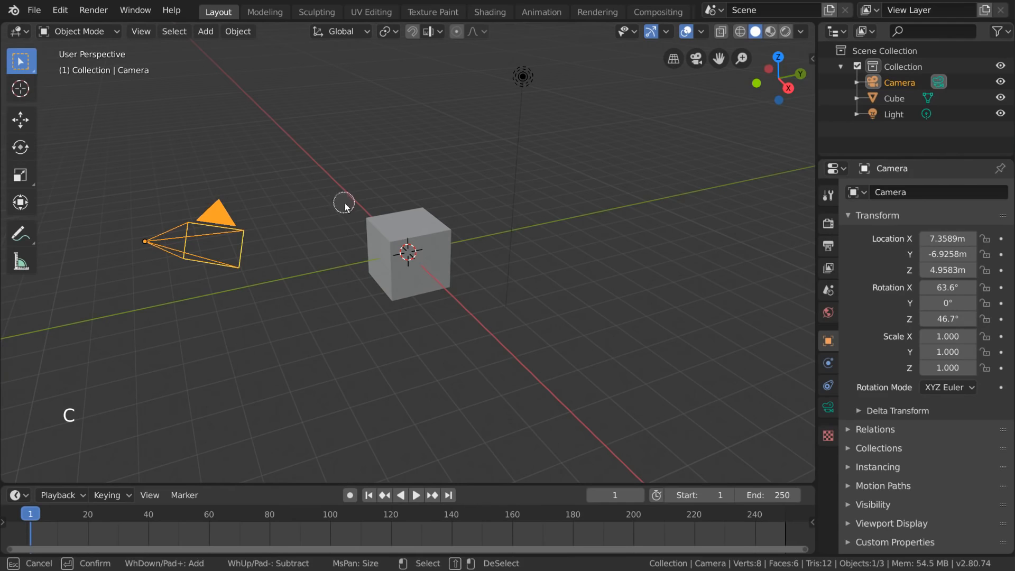
mouse_move(395, 249)
mouse_down()
mouse_move(462, 274)
mouse_move(484, 118)
mouse_move(537, 70)
mouse_move(550, 172)
mouse_up()
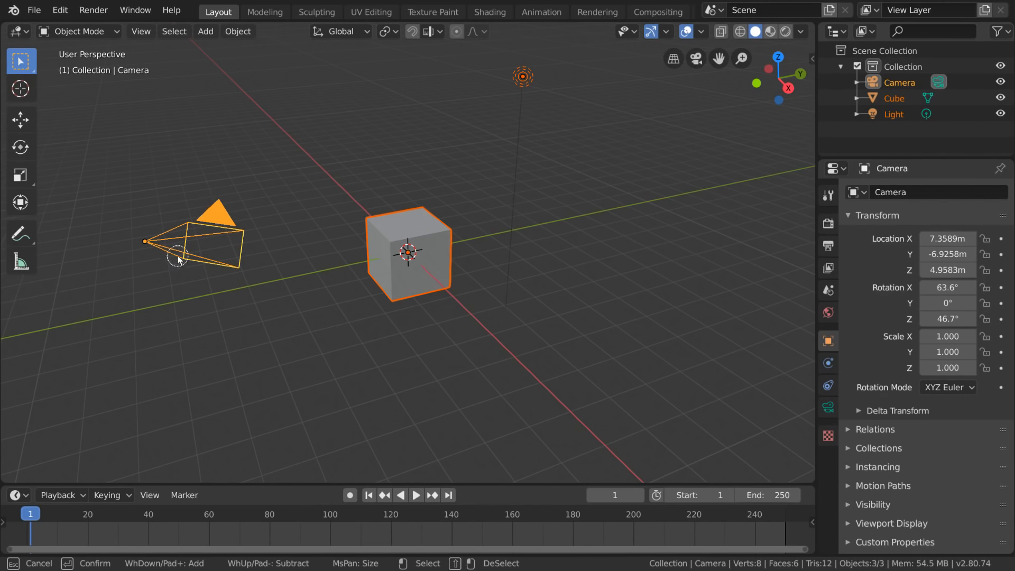
shift+drag(178, 255, 136, 243)
shift+drag(336, 211, 426, 254)
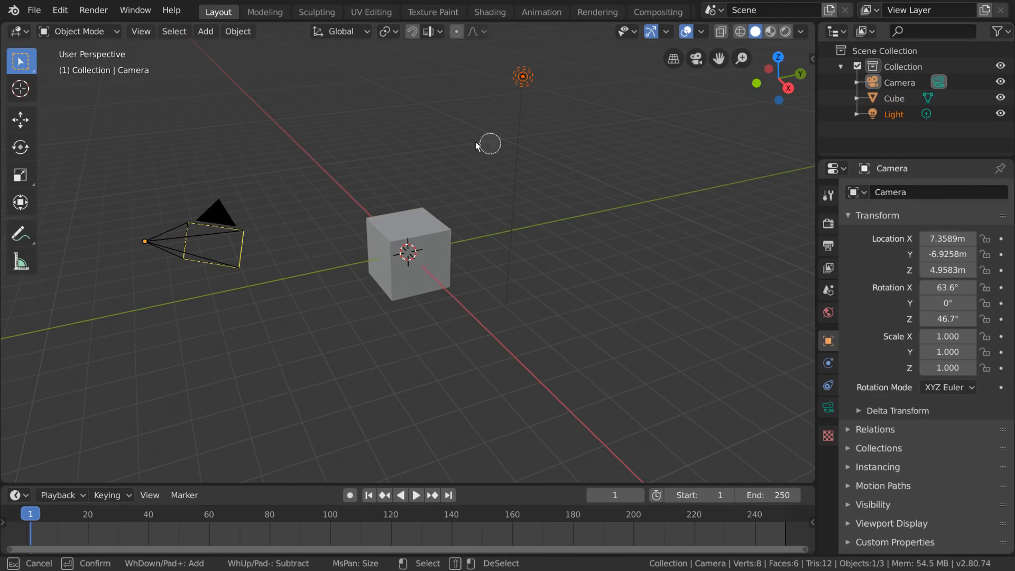
key(Escape)
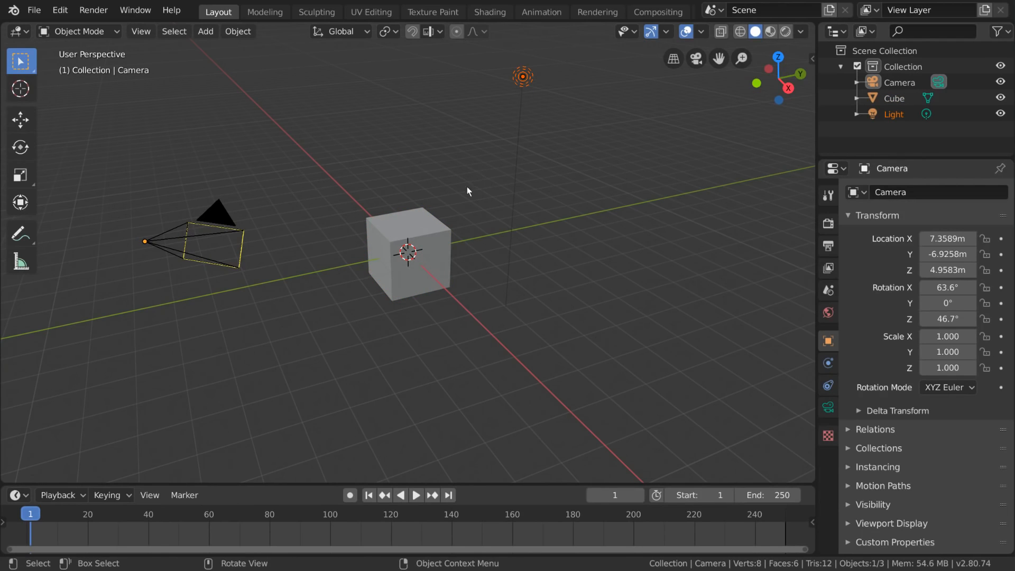
Add the cube and camera to the selection, and make the cube and the light the active object in turn.
shift+click(411, 218)
shift+click(224, 217)
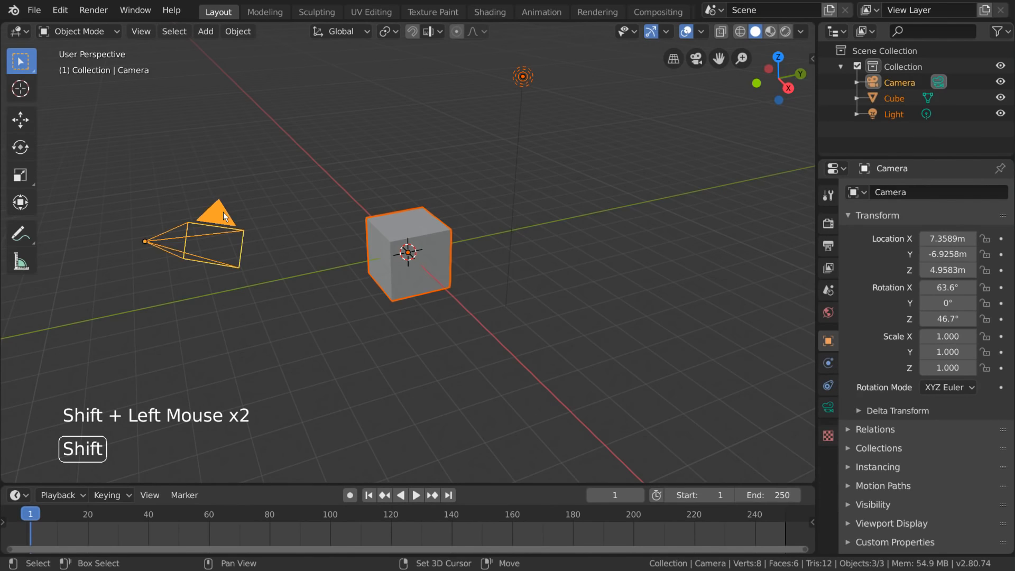
shift+click(410, 221)
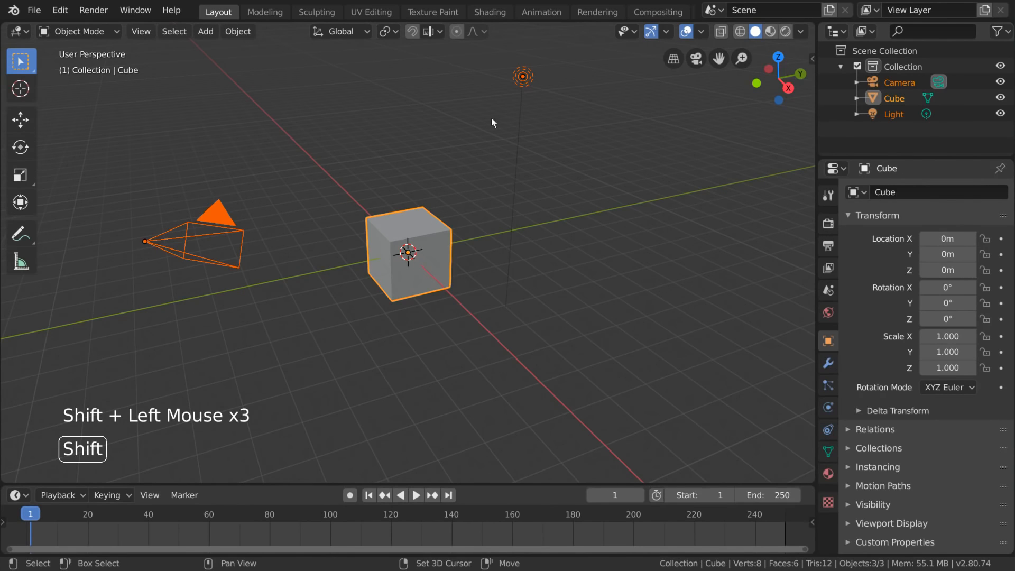
shift+click(522, 78)
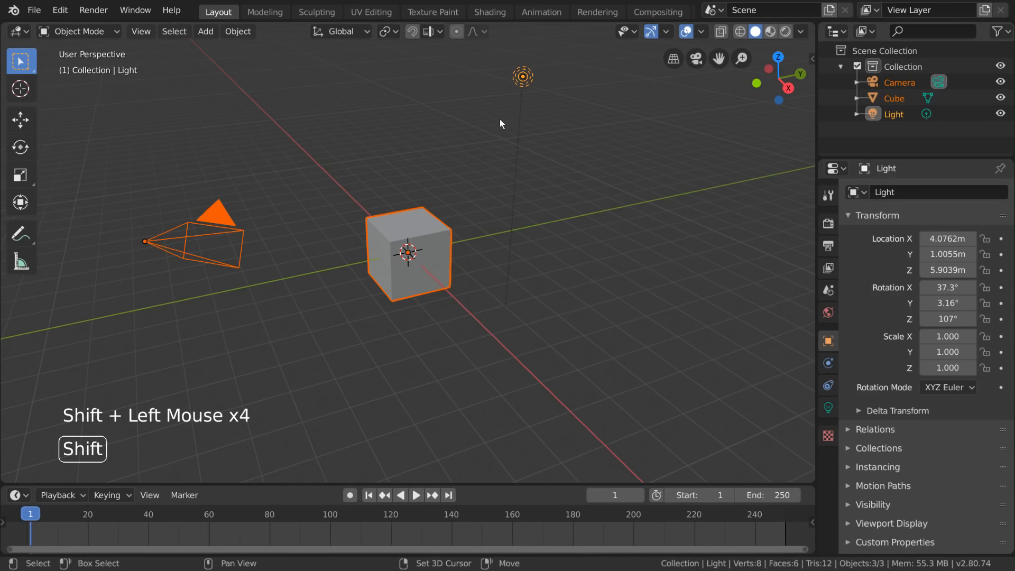
Remove the light and the cube from the selection and make the camera the active object.
shift+click(520, 110)
shift+click(431, 220)
shift+click(432, 220)
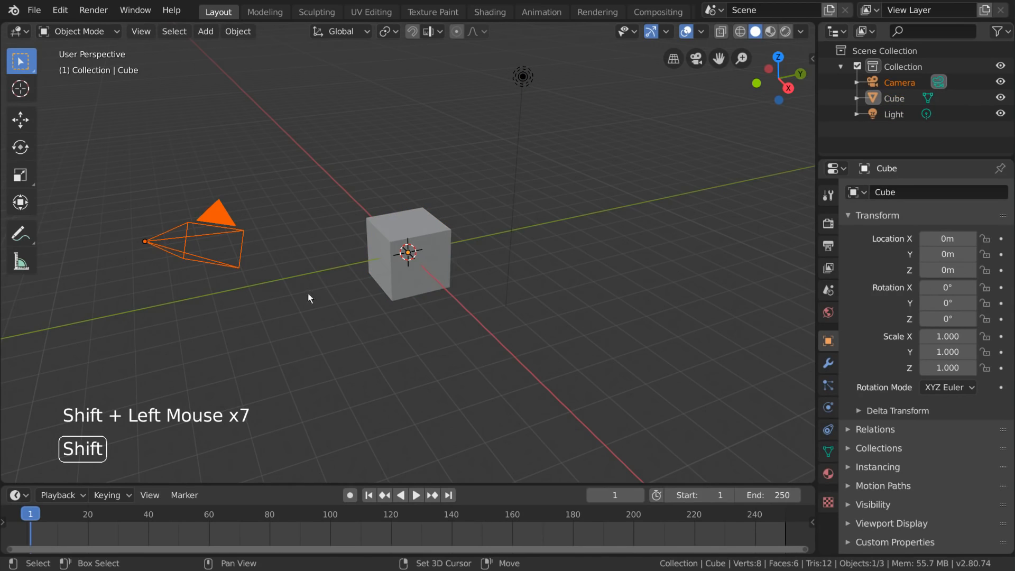
shift+click(230, 217)
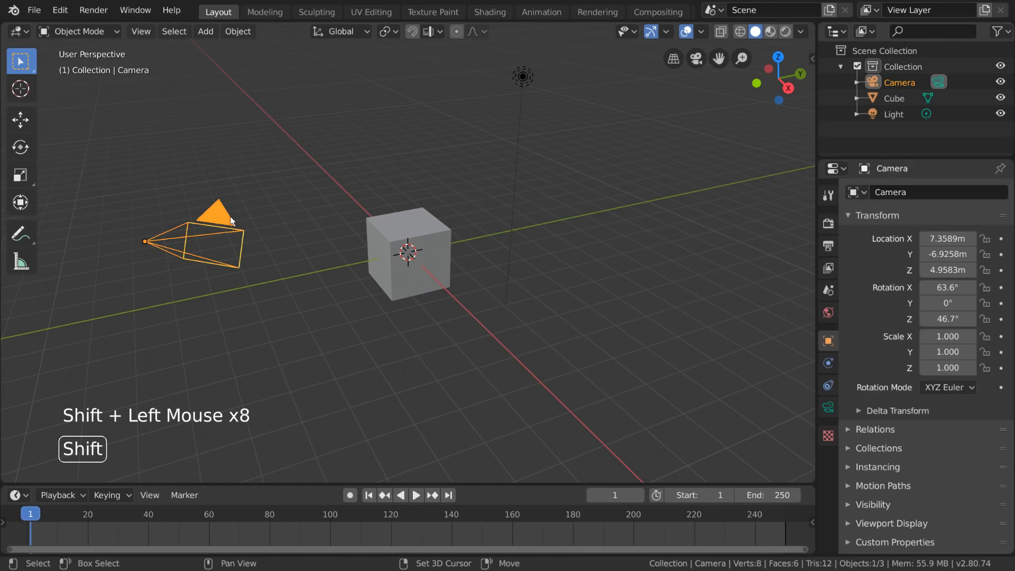
Extend the selection with the cube and light, and alternate the active object between the cube and the camera.
shift+click(397, 225)
shift+click(522, 77)
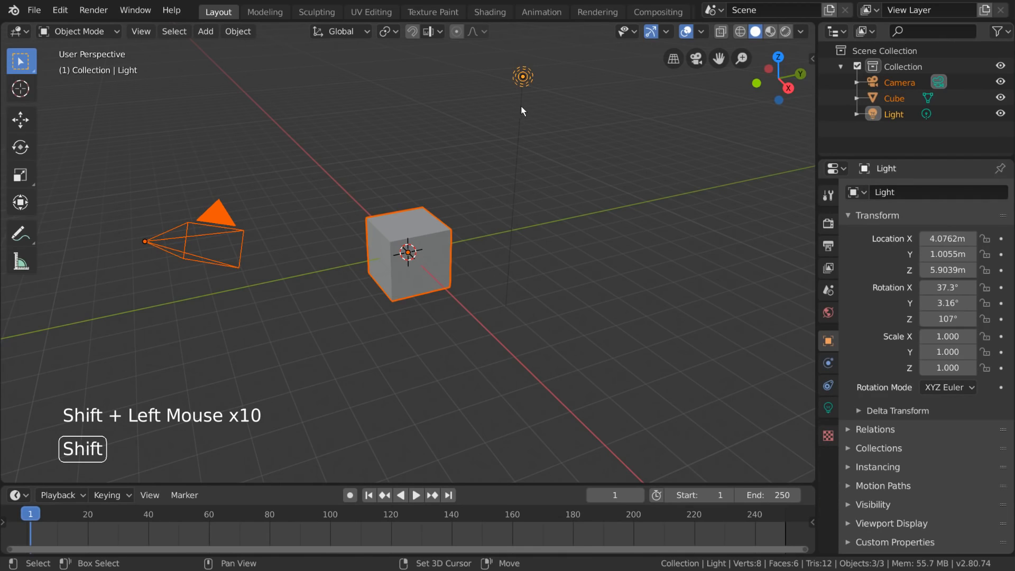
shift+click(426, 236)
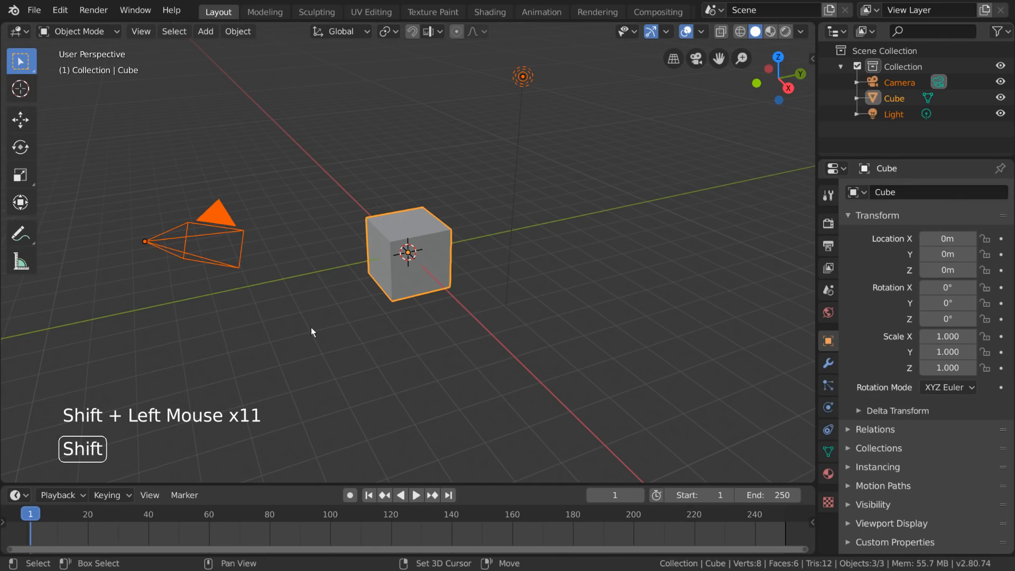
shift+click(228, 227)
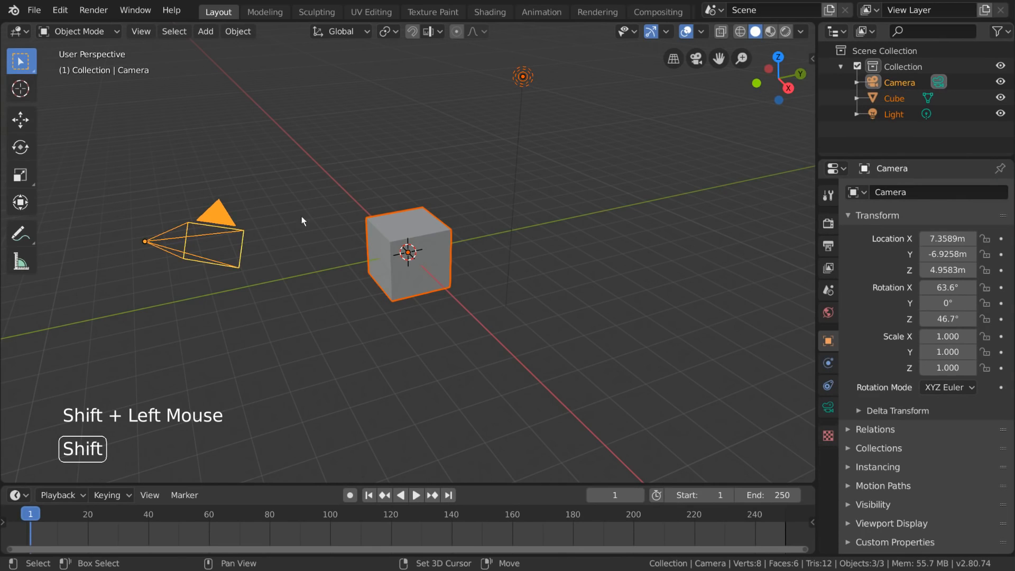
shift+click(420, 224)
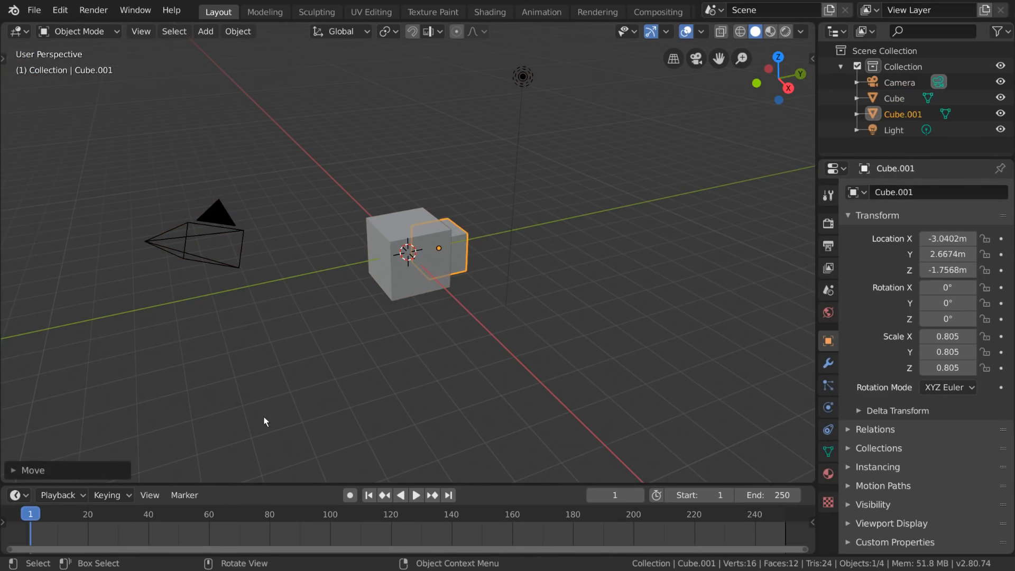
Cycle the selection between the large cube and the smaller cube overlapping behind it, ending with the large cube selected.
click(427, 283)
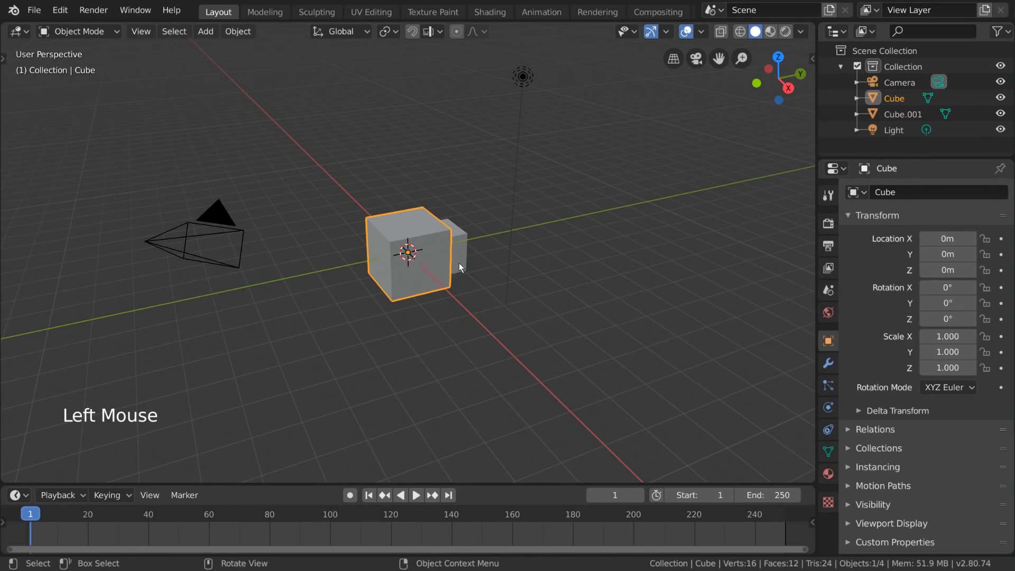
click(459, 263)
click(411, 278)
click(420, 231)
click(421, 227)
click(423, 220)
click(429, 278)
click(436, 258)
click(435, 266)
click(433, 275)
click(435, 255)
click(431, 271)
click(432, 268)
click(433, 264)
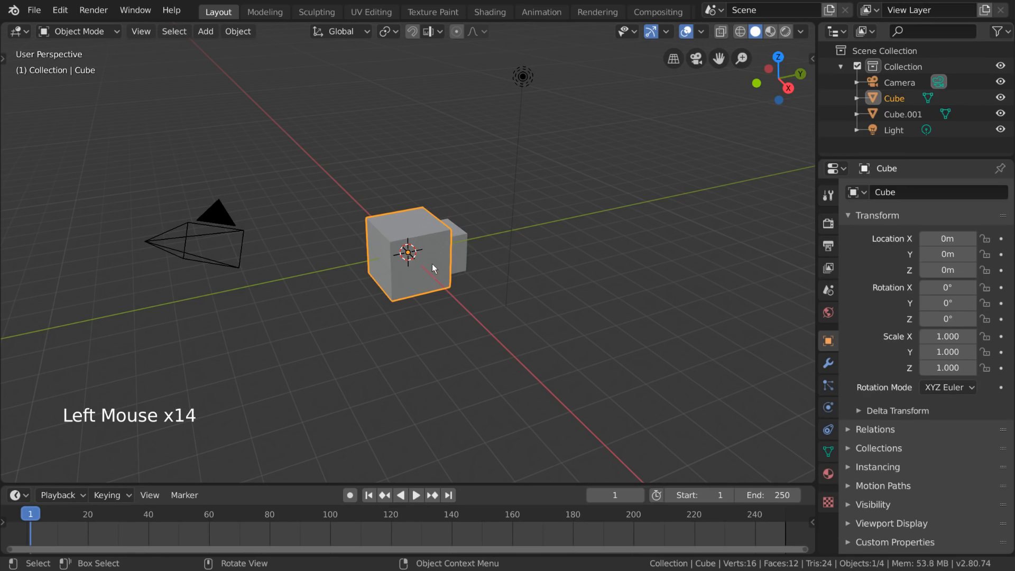
Switch the viewport to Wireframe shading, pick the overlapping cubes individually, and box-select both of them.
click(737, 33)
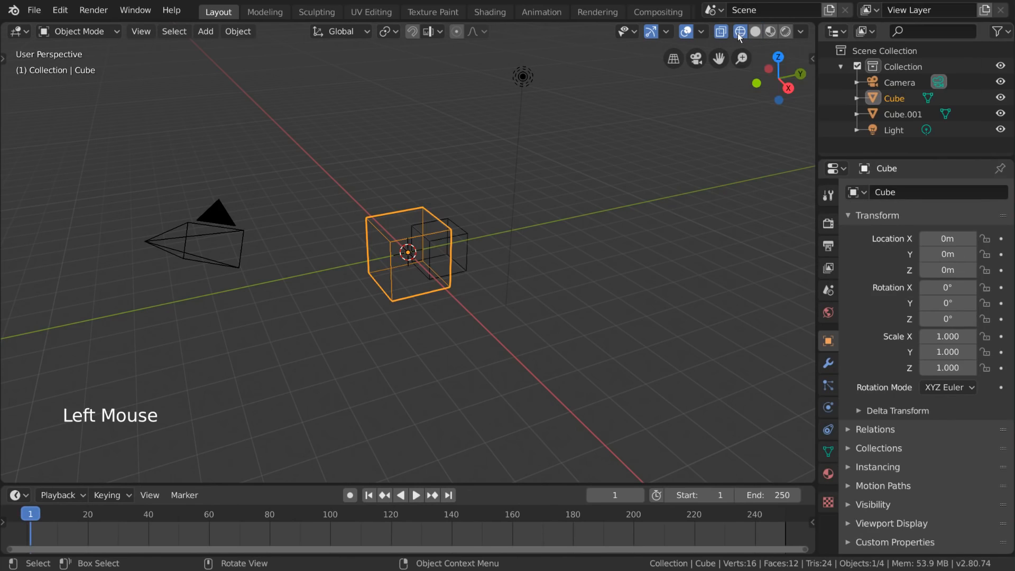
click(430, 249)
click(425, 211)
click(432, 242)
click(426, 212)
drag(400, 198, 449, 260)
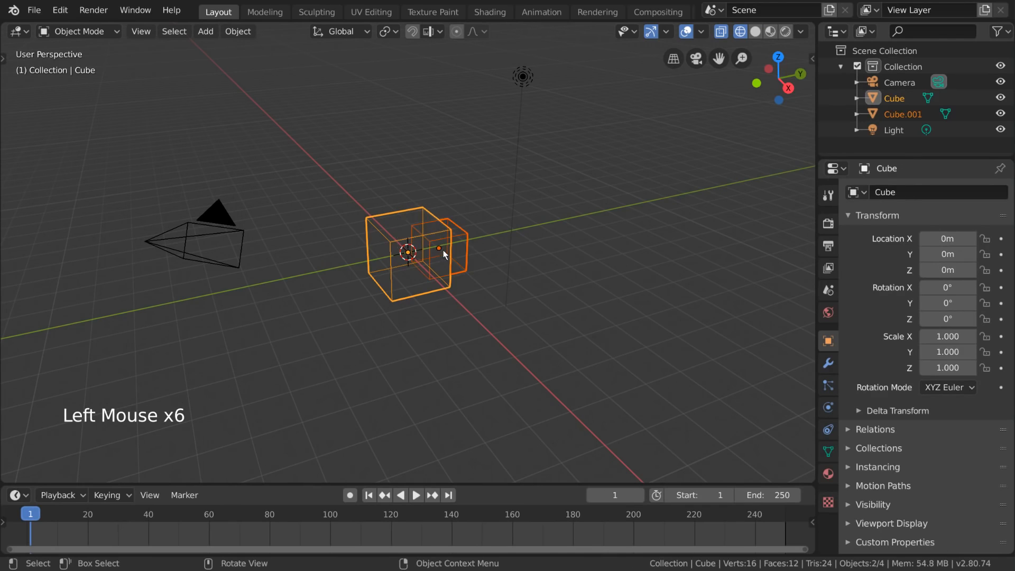
Circle-deselect the smaller cube and return the viewport to Solid shading.
key(c)
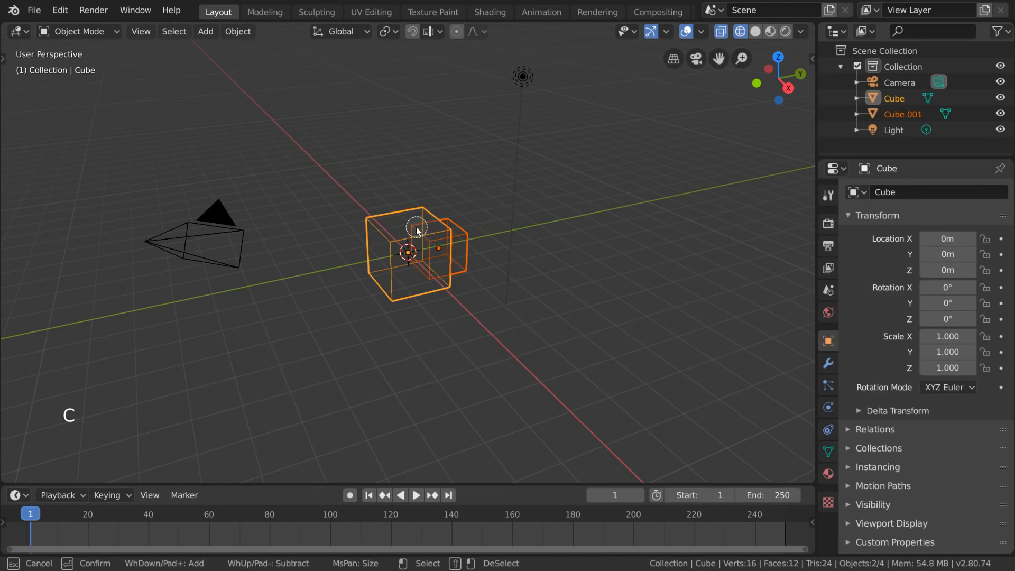
middle_drag(431, 240, 453, 254)
key(Escape)
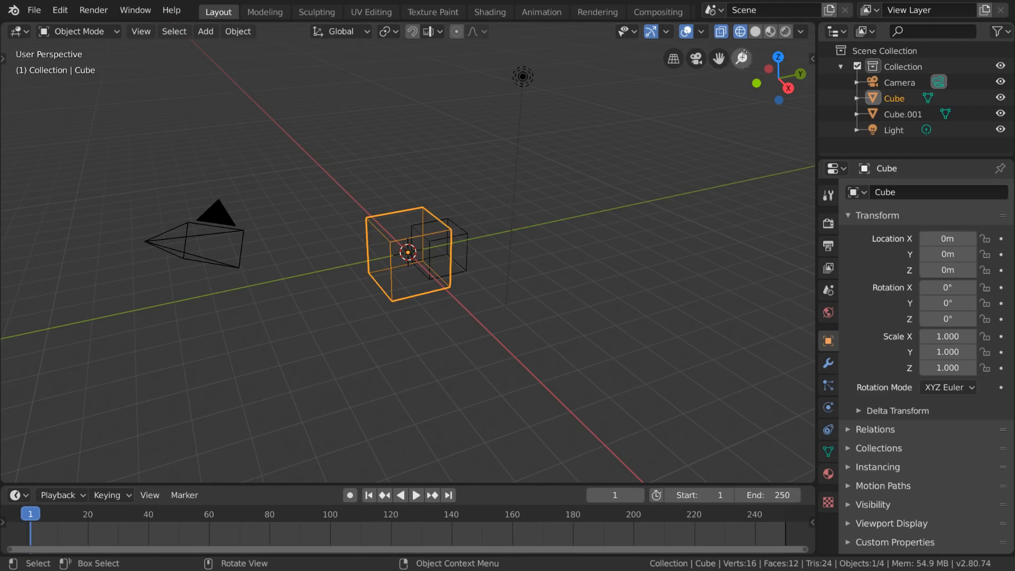
click(755, 33)
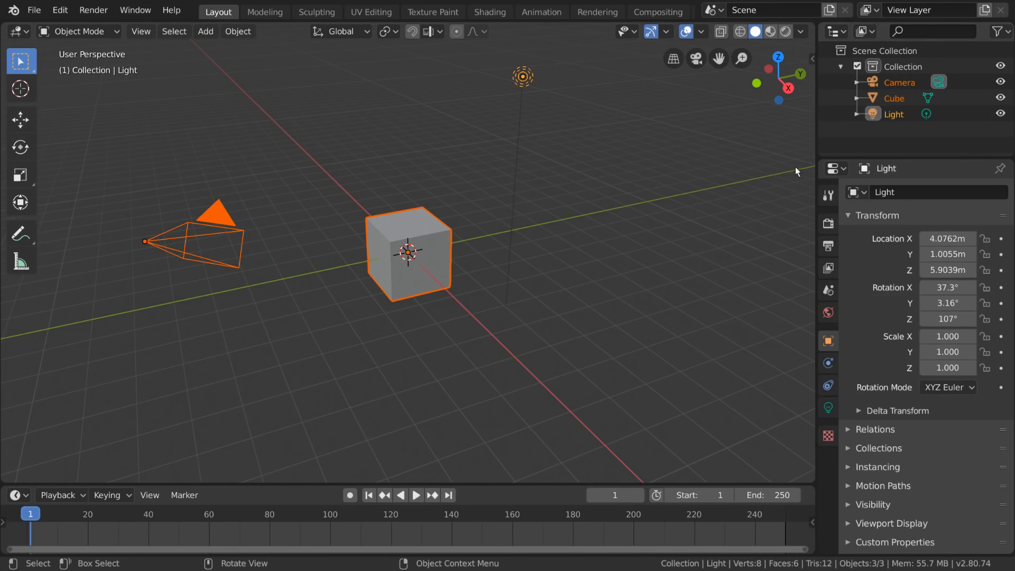
Box-select the Camera, Cube and Light entries in the Outliner.
key(b)
drag(831, 62, 933, 141)
click(874, 140)
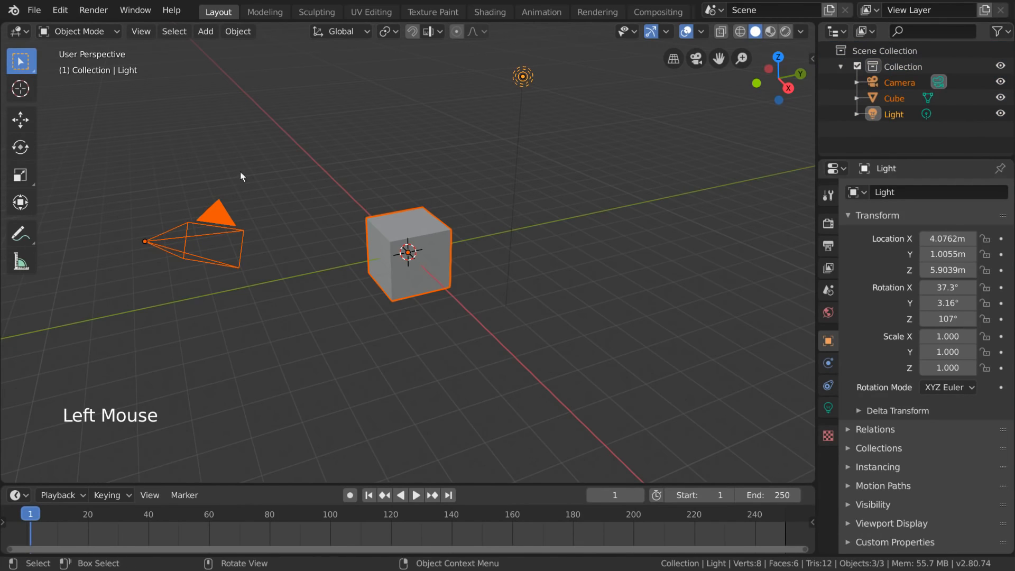
Select all objects of type Mesh in the scene.
click(182, 33)
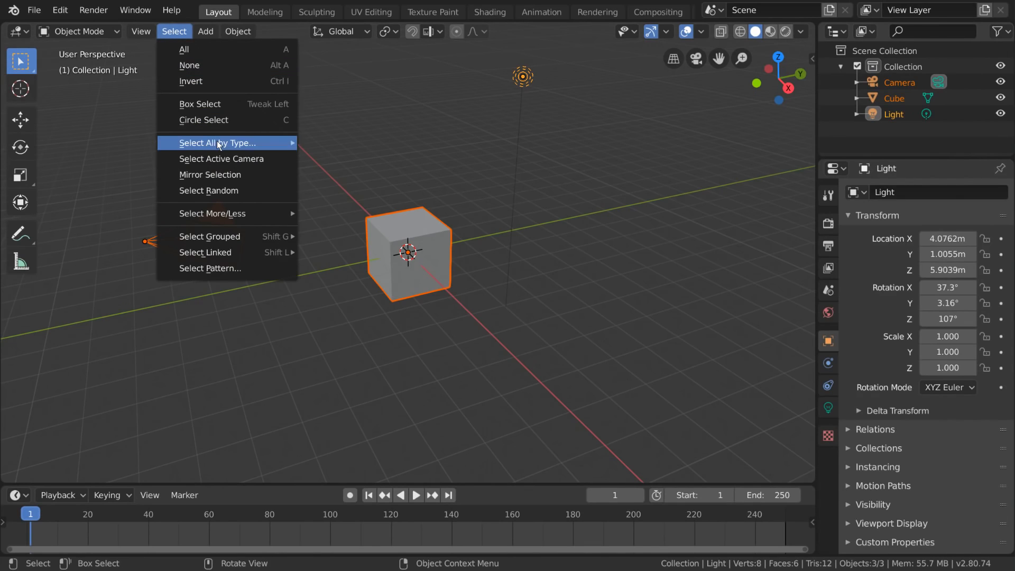
mouse_move(218, 144)
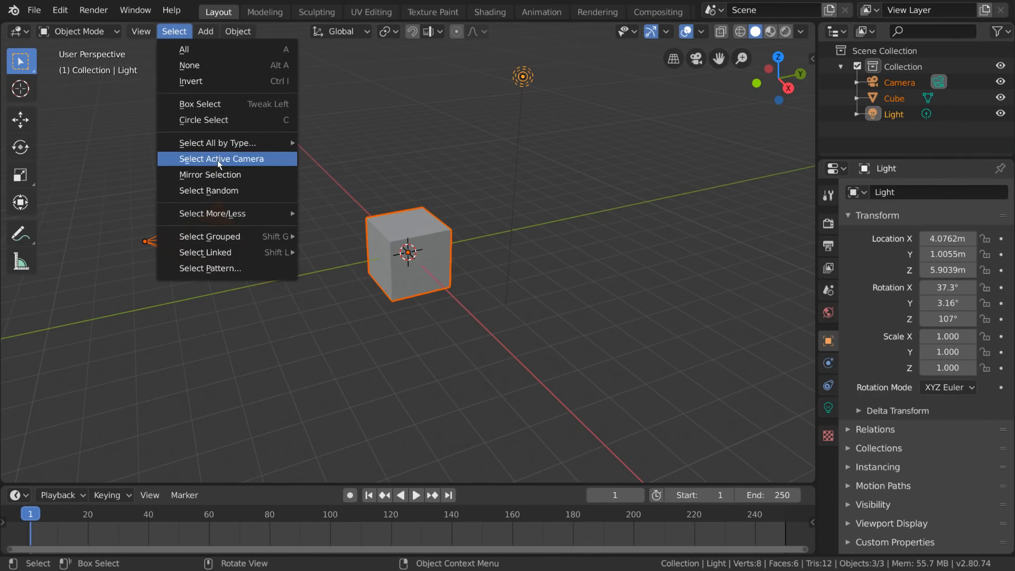
mouse_move(231, 258)
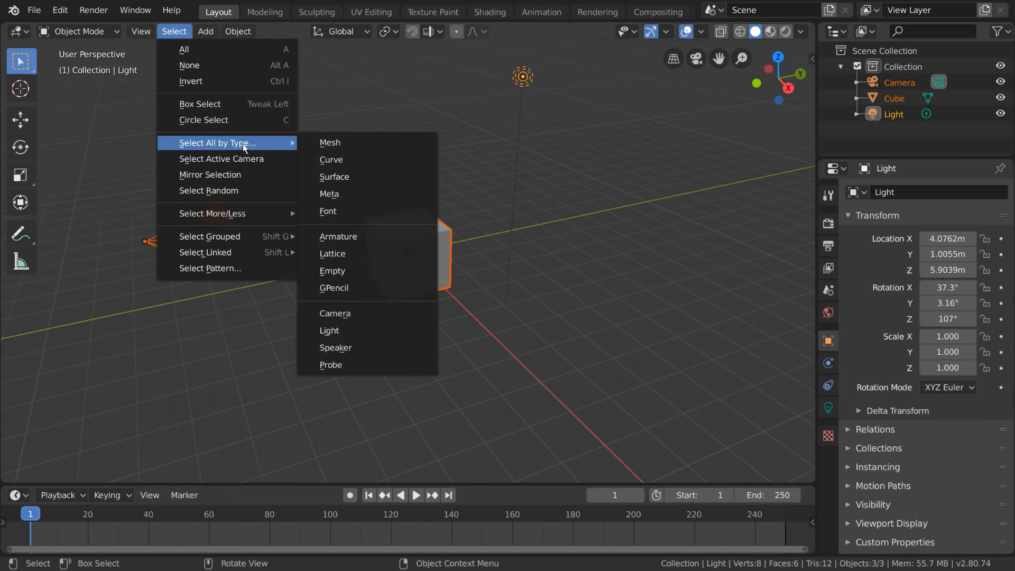
click(339, 143)
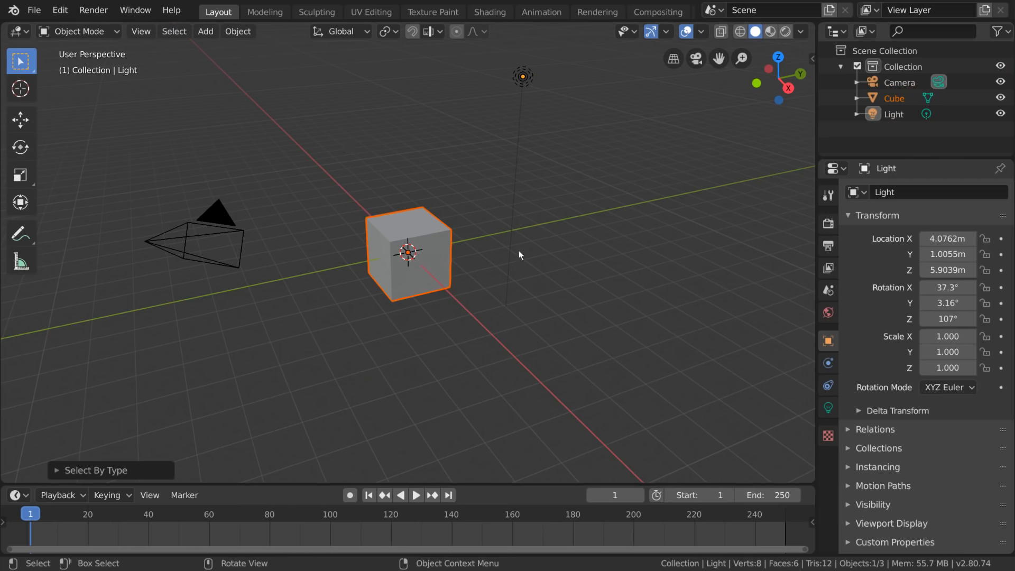
Examine the Select More/Less options and make the cube the active selected object.
click(178, 31)
mouse_move(246, 213)
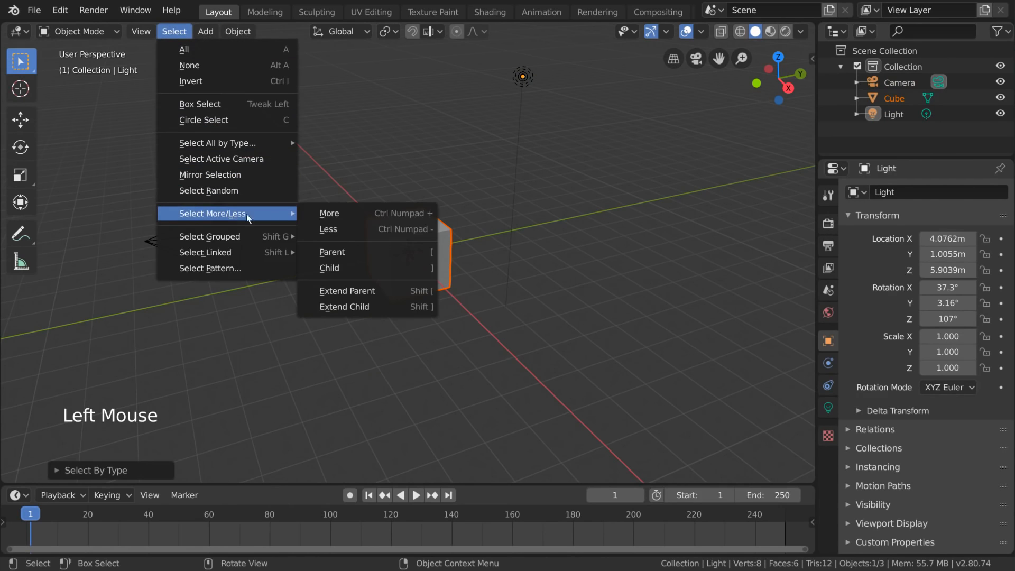
click(340, 214)
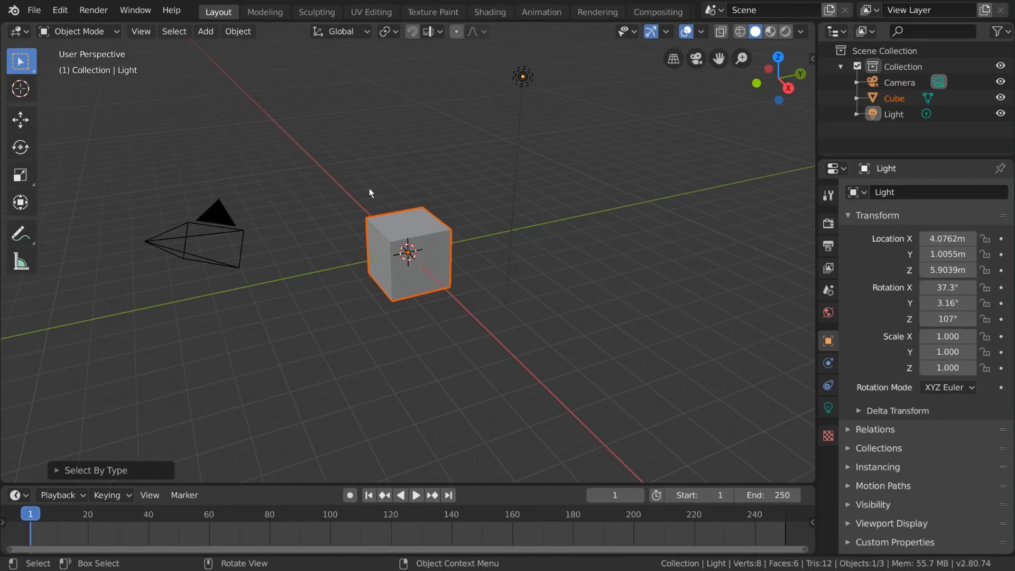
click(427, 217)
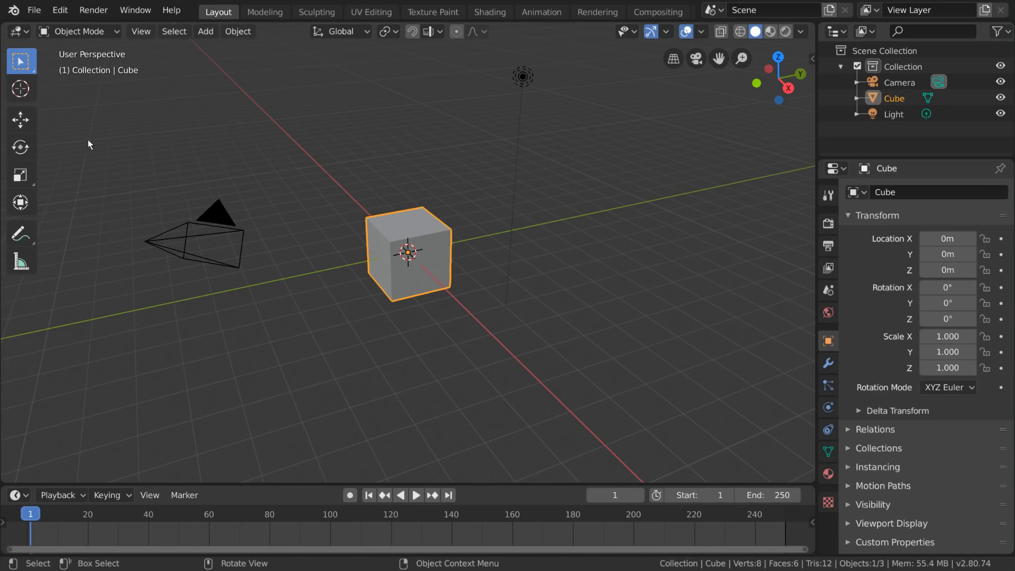
Reposition the cube with the Move tool to about X -2.00 m, Y 0.92 m, Z -1.05 m.
click(24, 114)
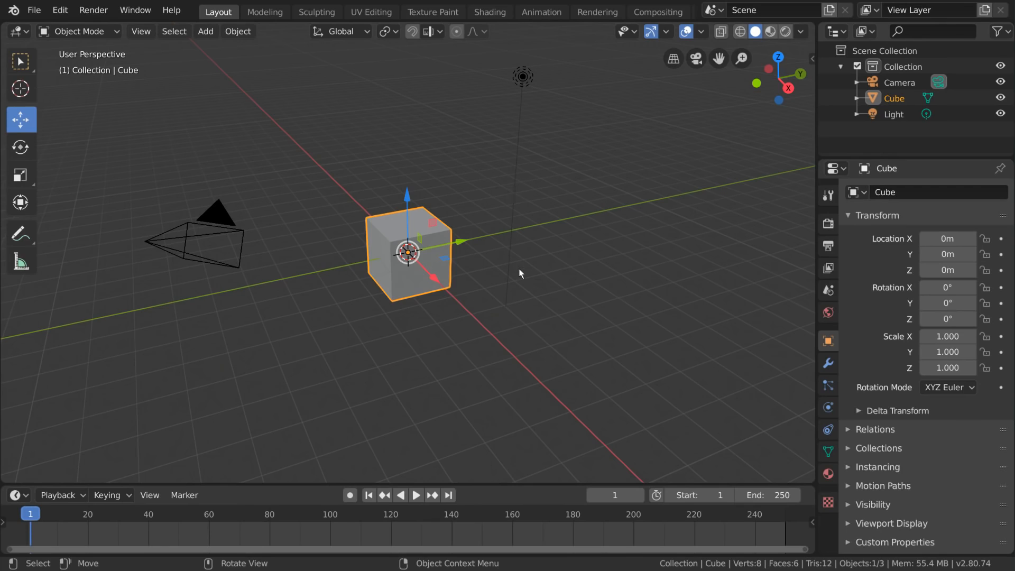
click(433, 277)
drag(433, 277, 403, 245)
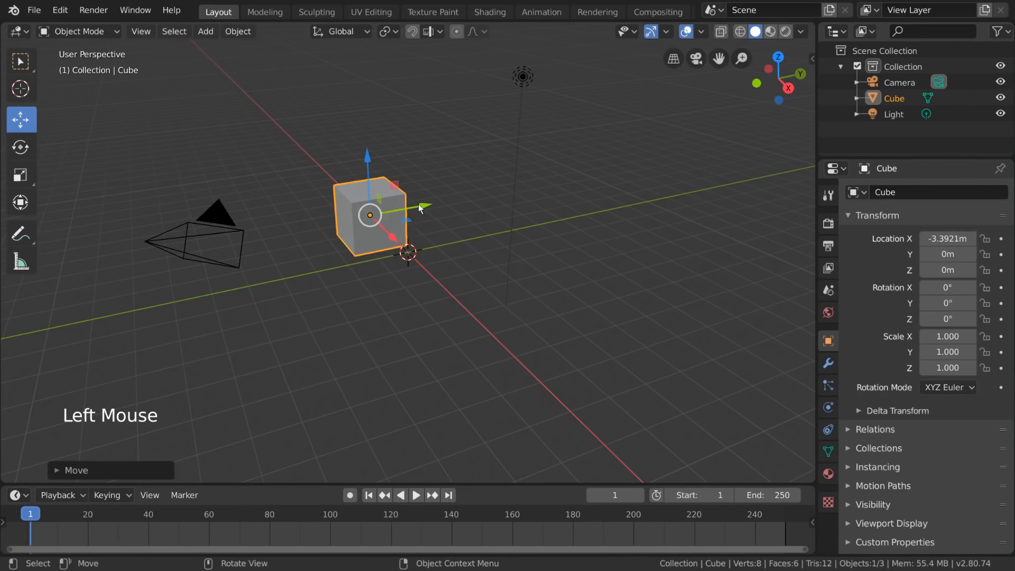
drag(420, 211, 459, 240)
drag(420, 207, 422, 217)
drag(461, 281, 440, 243)
mouse_move(613, 192)
mouse_down()
mouse_move(642, 218)
mouse_move(516, 297)
mouse_move(469, 163)
mouse_move(644, 146)
mouse_move(665, 220)
mouse_move(584, 239)
mouse_move(596, 190)
mouse_move(623, 203)
mouse_up()
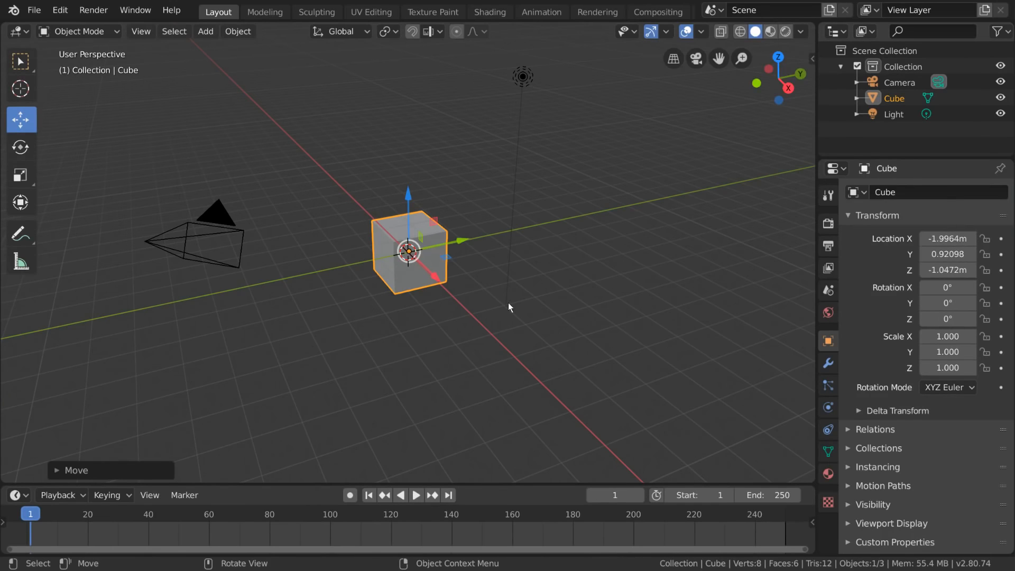
Try moving the cube freely and constrained to the global X, Y and Z axes in turn.
drag(615, 240, 409, 115)
right_click(409, 113)
key(g)
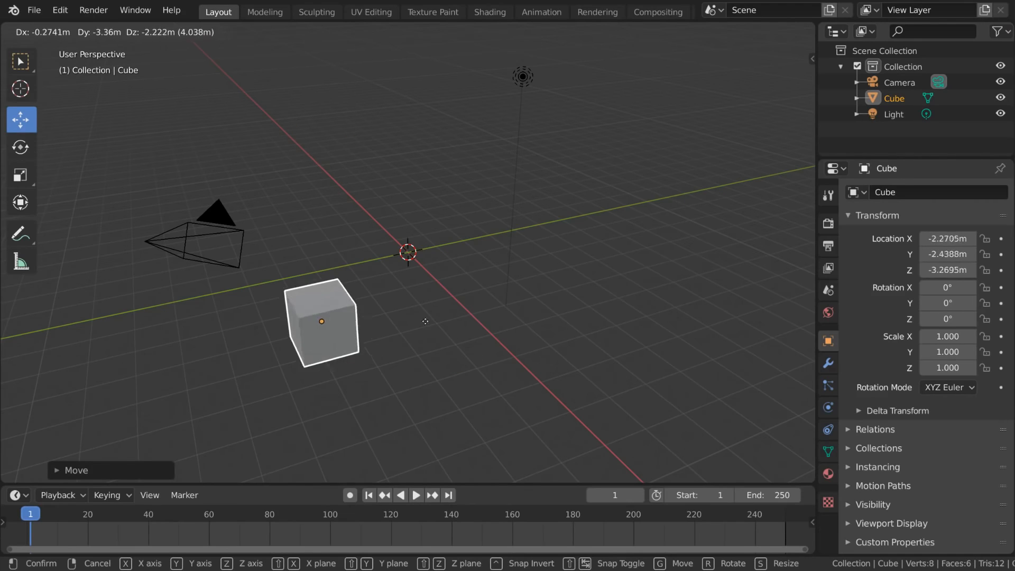
key(x)
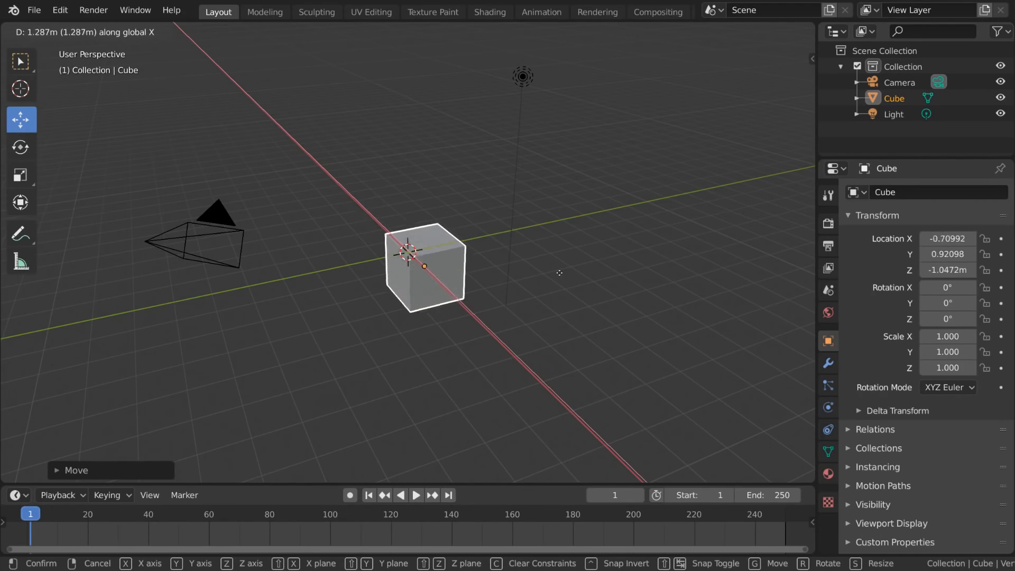
key(y)
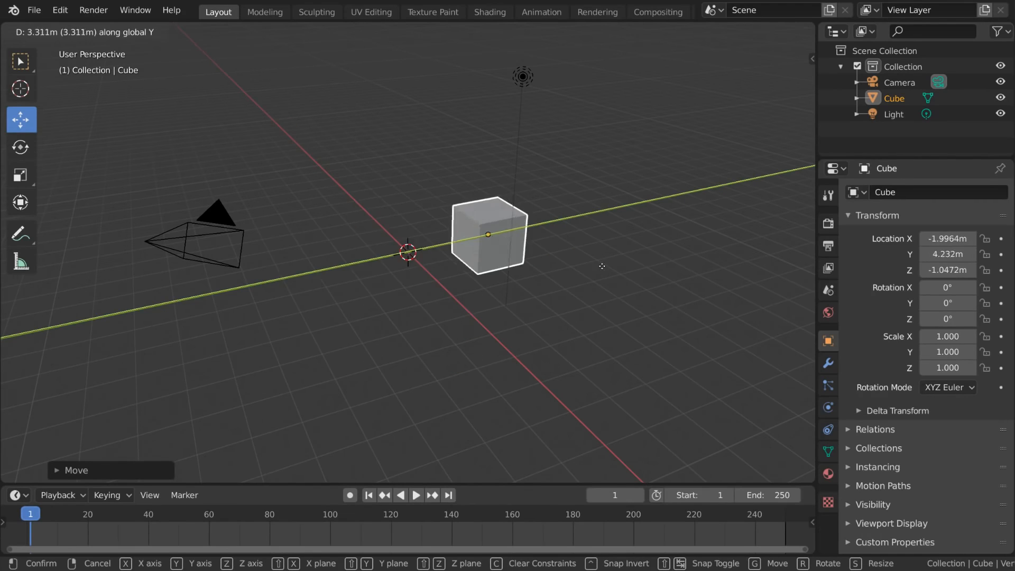
key(z)
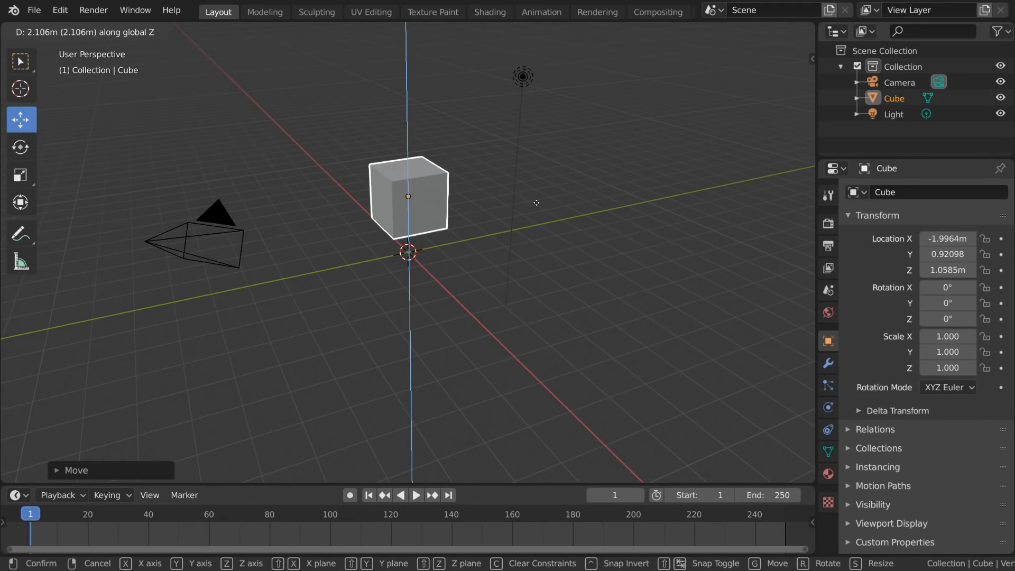
Try moving the cube within a plane, locking the Z, X and Y axes in turn, and abandon the move.
key(shift+z)
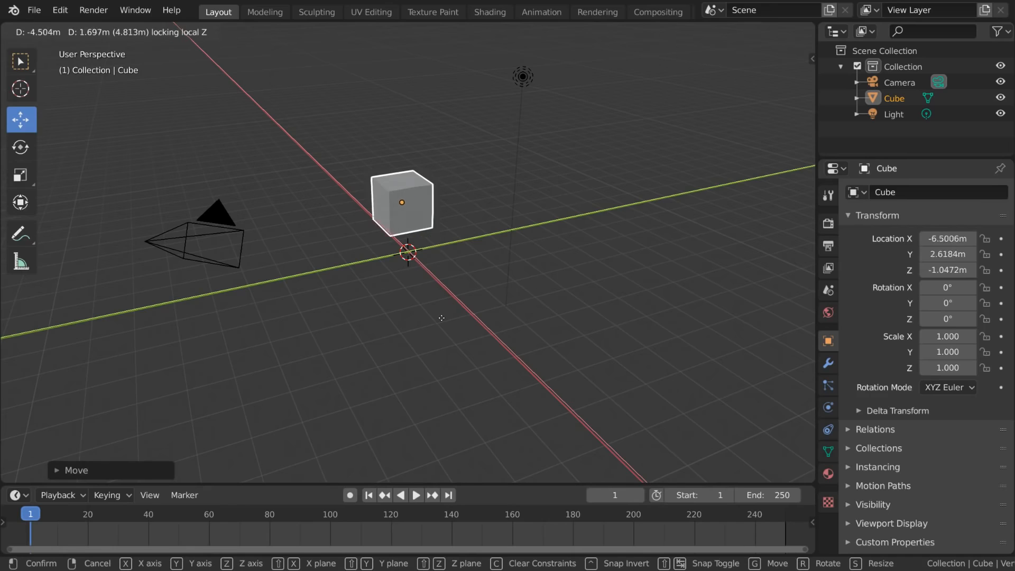
key(shift+x)
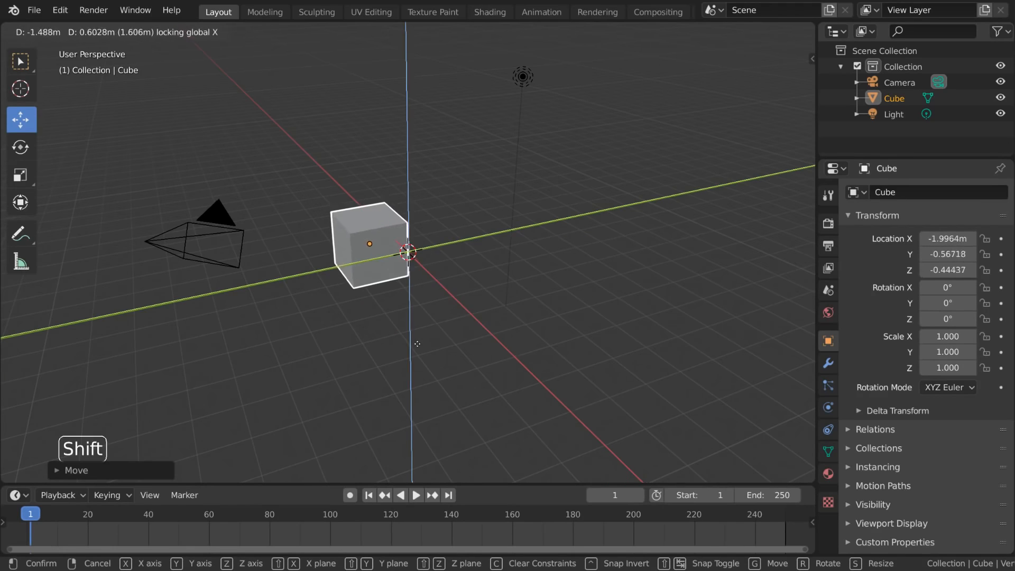
key(shift+y)
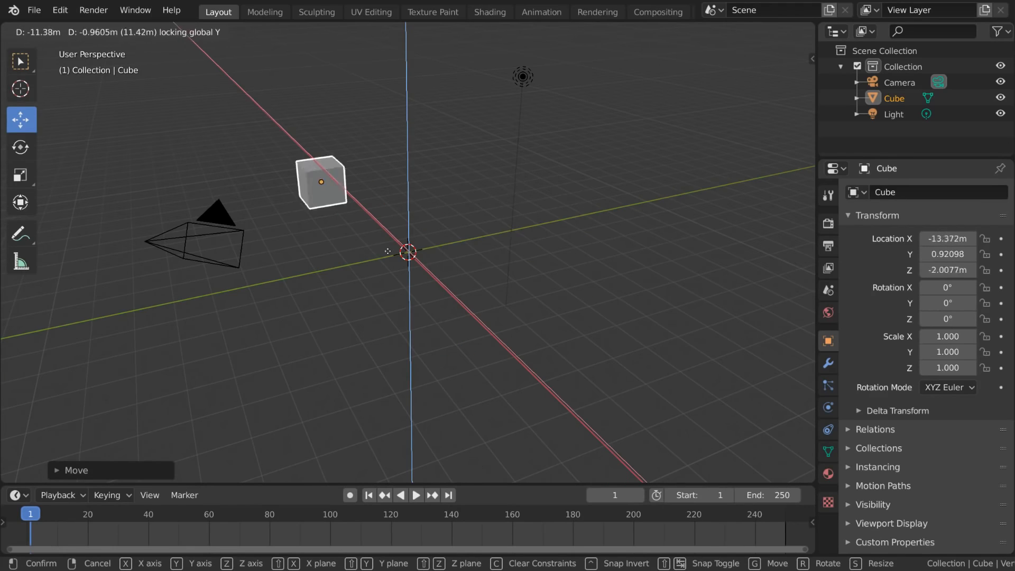
click(370, 295)
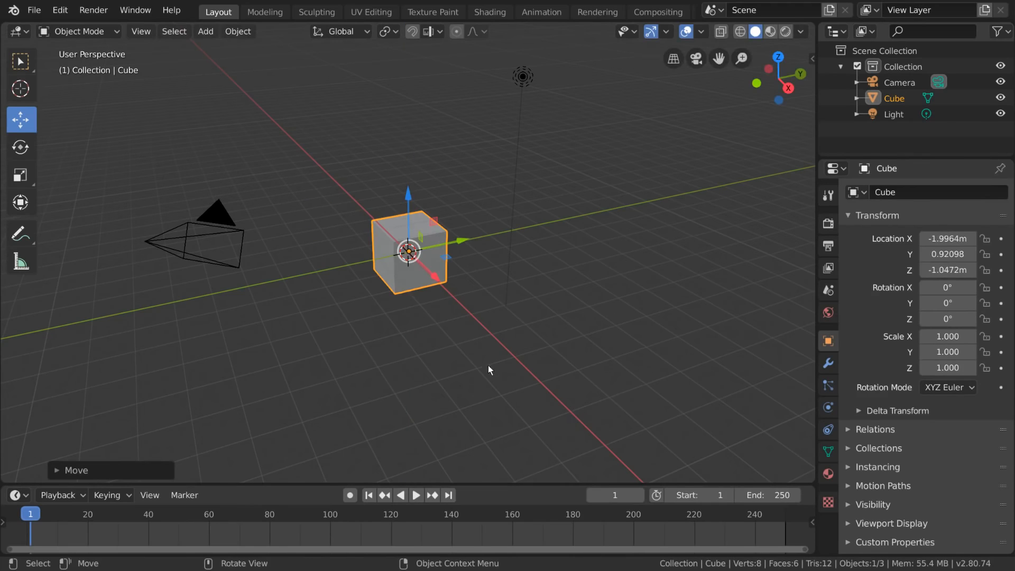
Move the cube freely to about X -4.59 m, Y -1.96 m, Z 1.37 m and try the X, Y and Z constraints.
key(g)
click(420, 275)
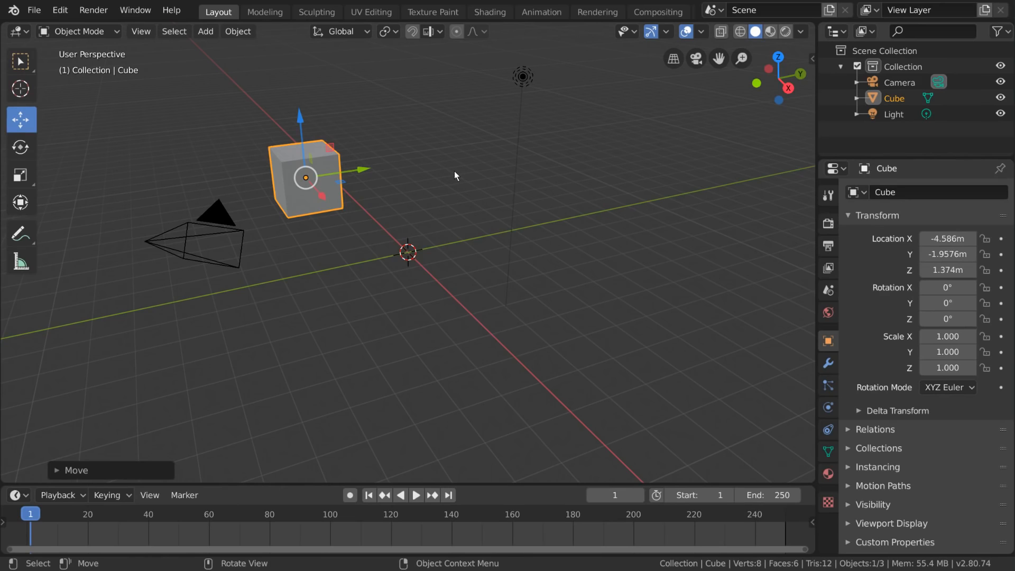
drag(319, 247, 349, 237)
key(x)
key(y)
key(z)
key(z)
key(z)
Try a free rotation of the cube and scale it uniformly to about 0.851.
key(r)
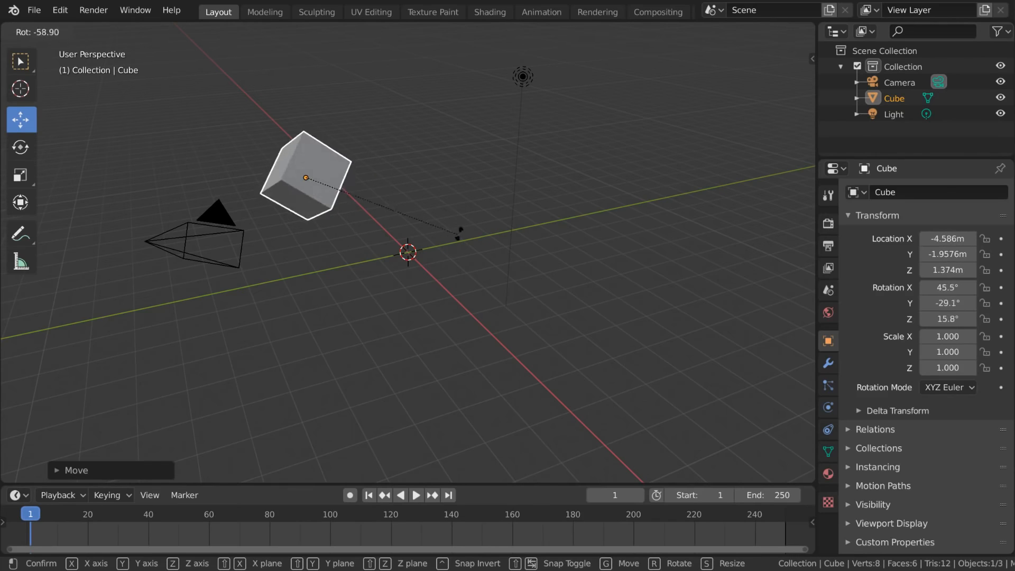
key(s)
drag(543, 320, 344, 226)
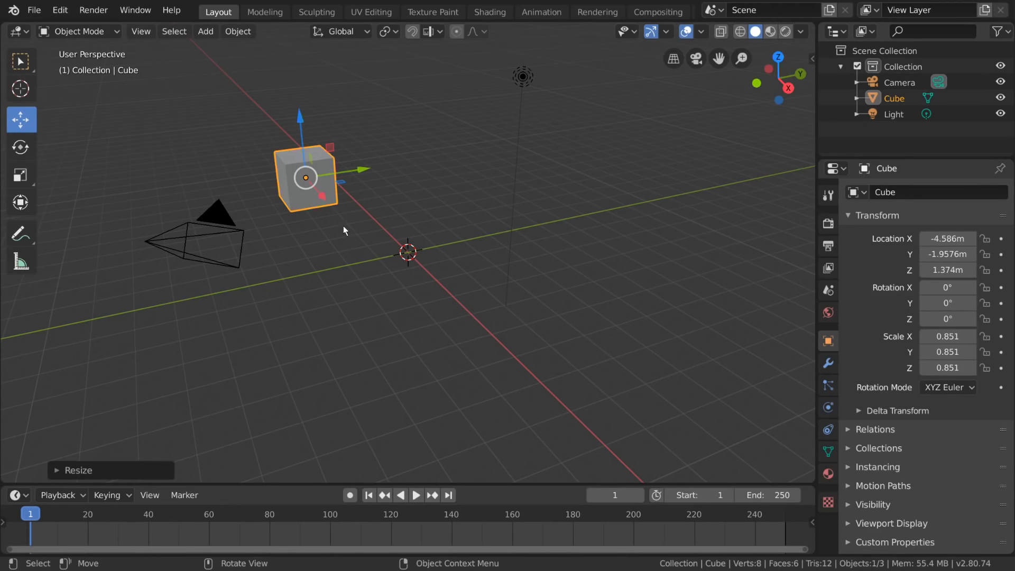
Try another free move of the cube, cancel it, and clear the cube's location.
key(g)
drag(548, 285, 453, 320)
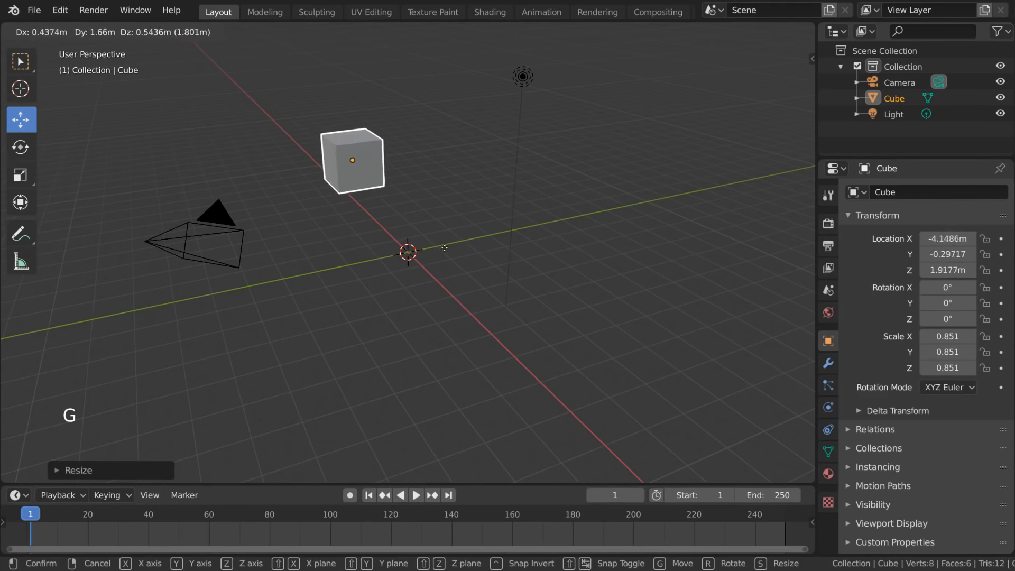
right_click(509, 268)
key(alt+g)
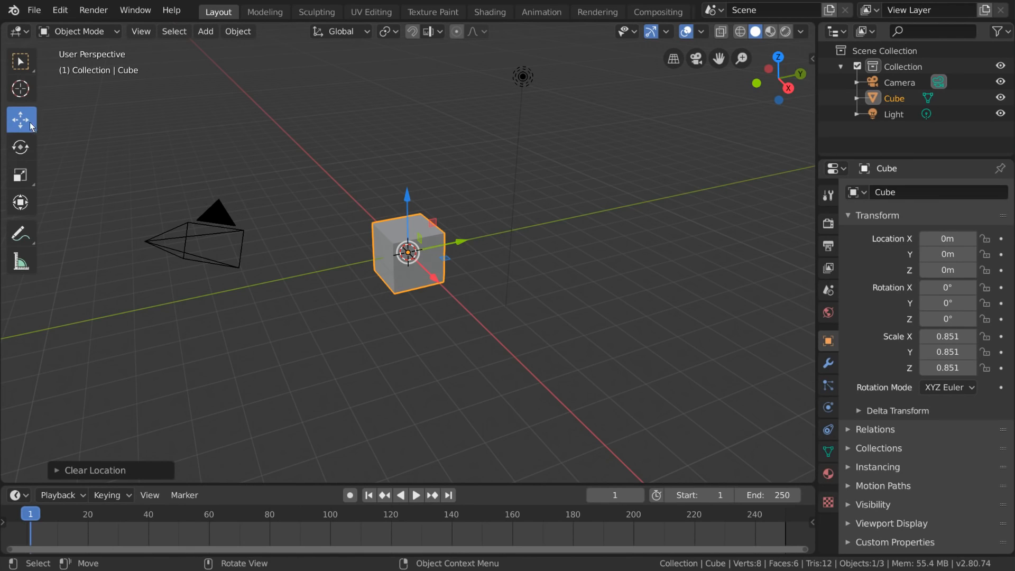
Turn the cube with the Rotate tool's axis, trackball and view-axis rotations to about X -1891°, Y -3.49°, Z -9.48°.
click(27, 153)
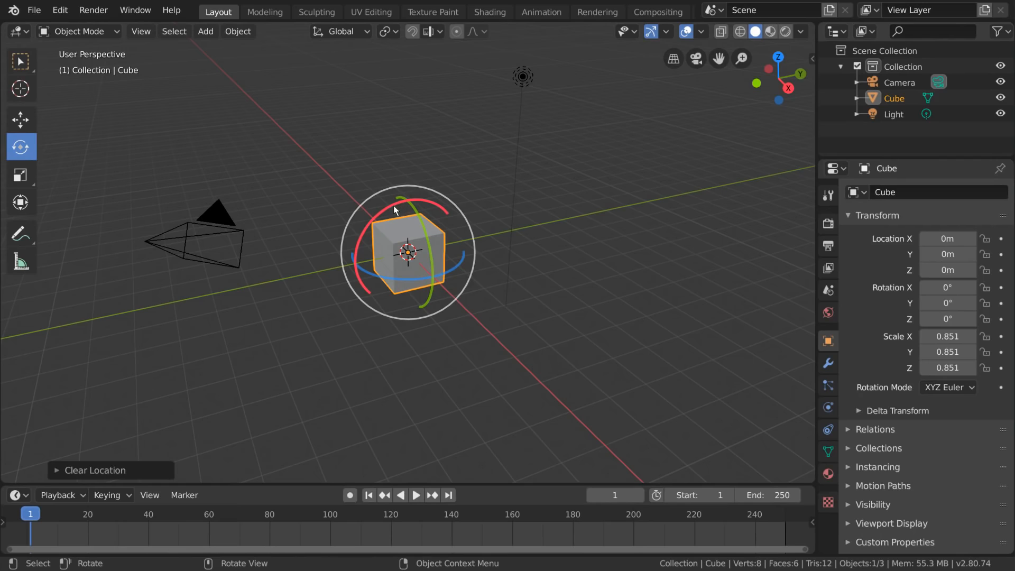
drag(394, 210, 364, 255)
mouse_move(424, 226)
mouse_down()
mouse_move(429, 266)
mouse_move(431, 217)
mouse_move(402, 175)
mouse_move(414, 193)
mouse_move(466, 211)
mouse_move(450, 196)
mouse_move(392, 183)
mouse_move(465, 225)
mouse_move(426, 228)
mouse_move(412, 218)
mouse_move(439, 224)
mouse_up()
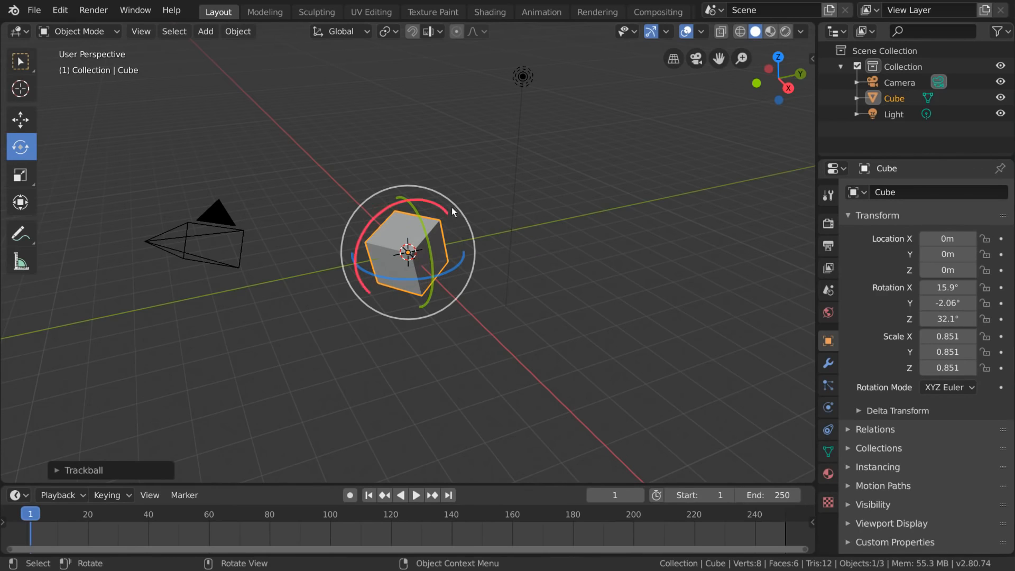
drag(461, 211, 444, 316)
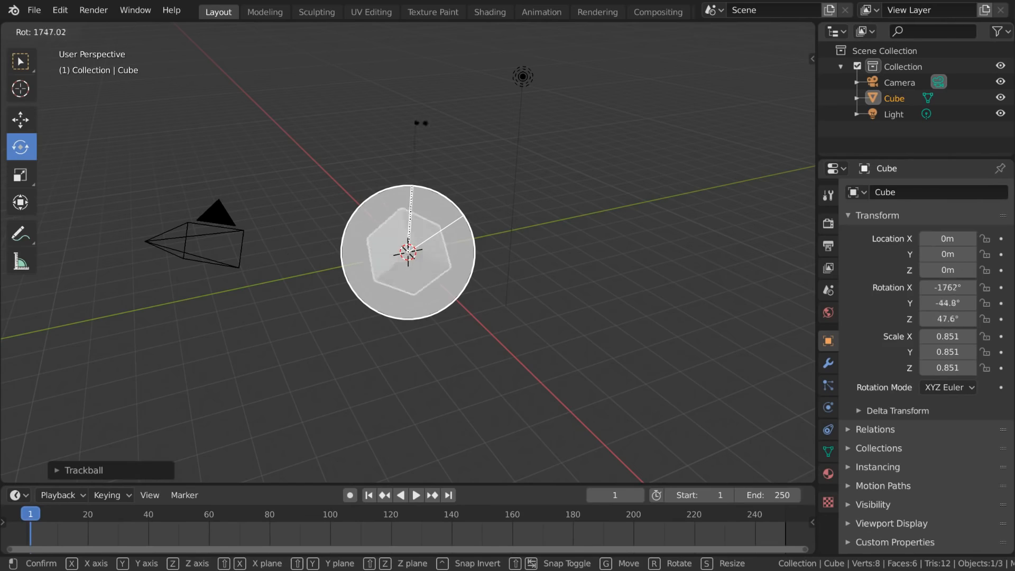
drag(456, 349, 440, 359)
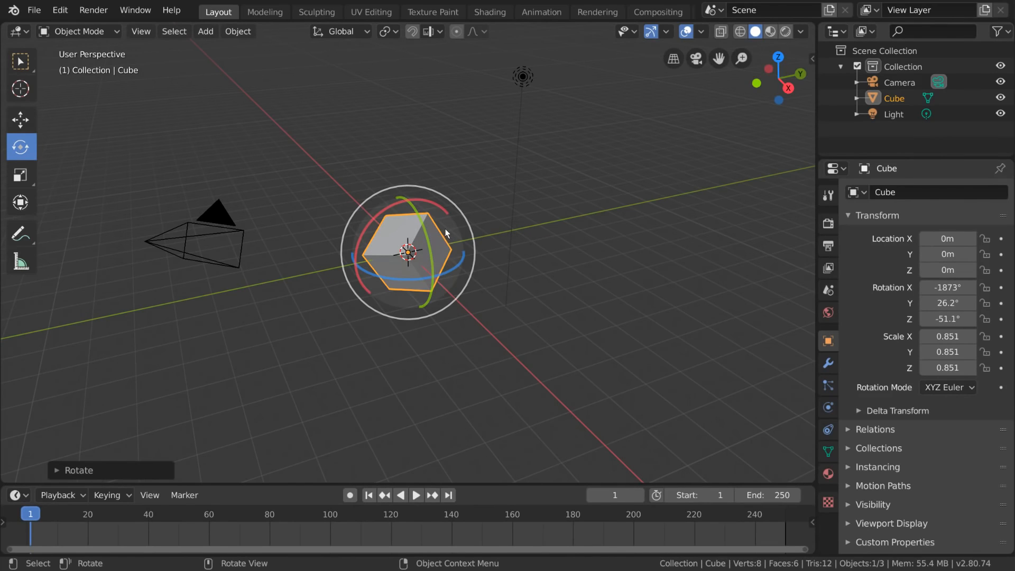
drag(447, 232, 487, 214)
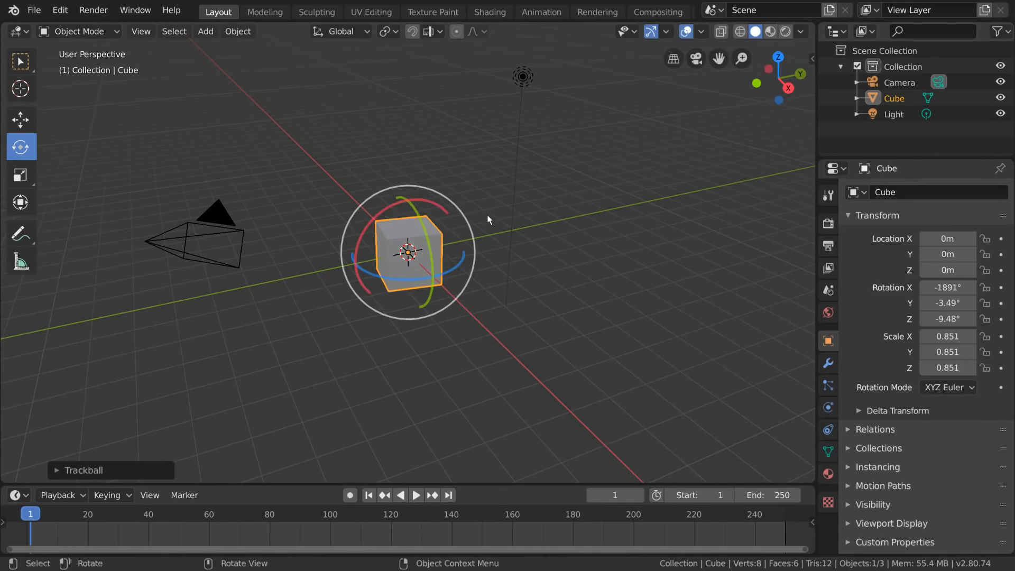
Try rotating the cube freely, about the global X, Y and Z axes, and in trackball mode, and abandon the rotation.
key(r)
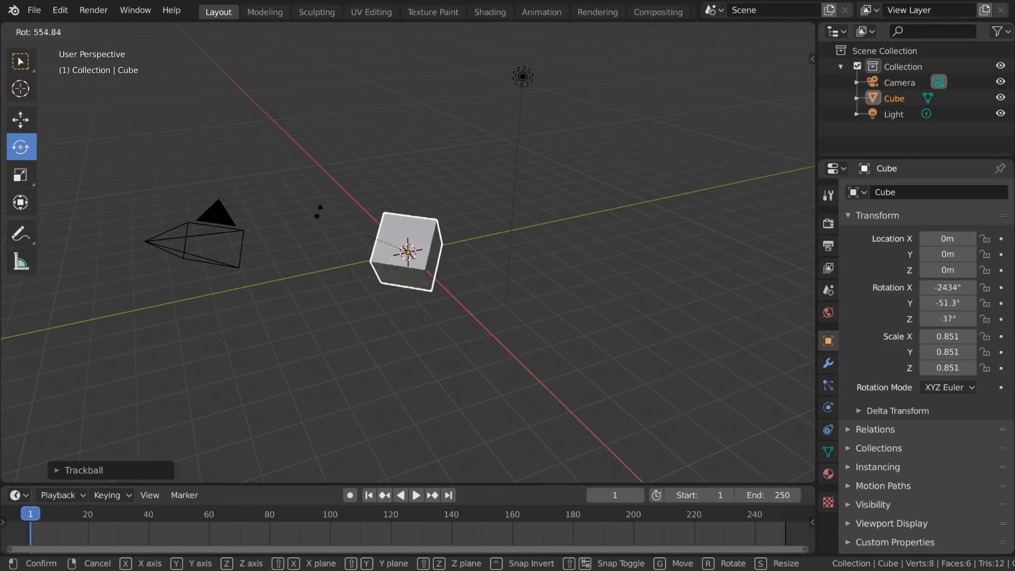
key(x)
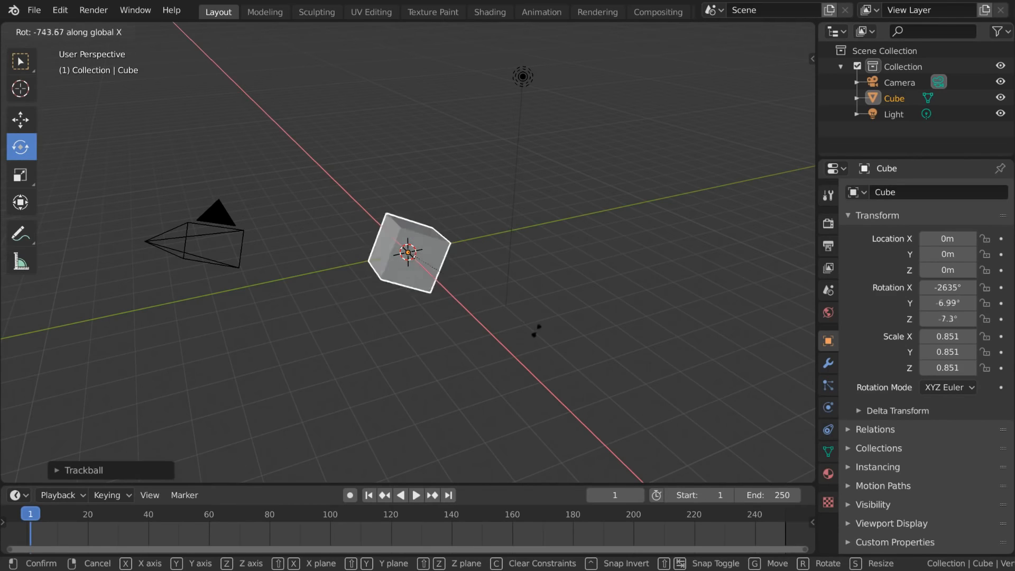
key(y)
key(z)
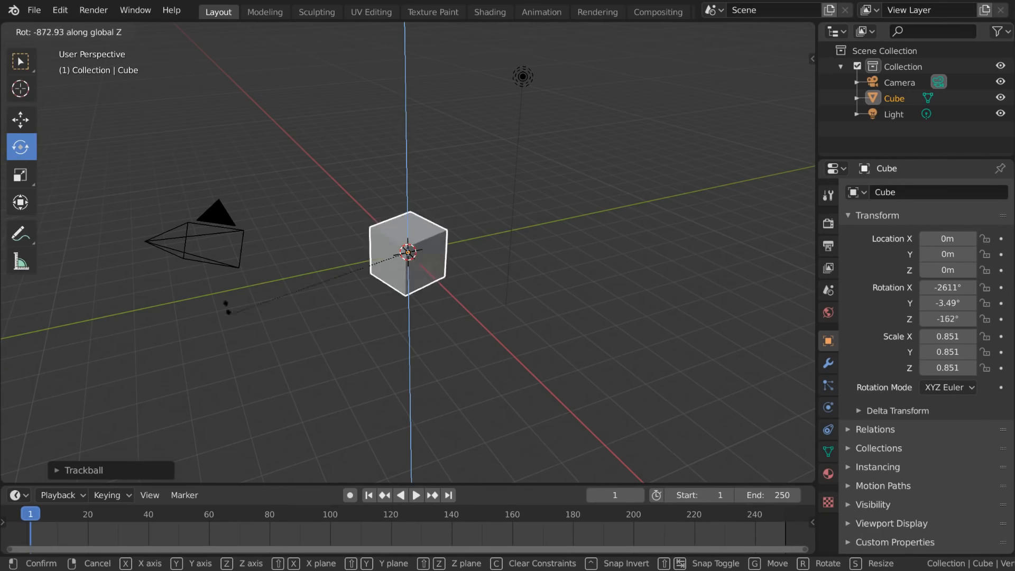
key(r)
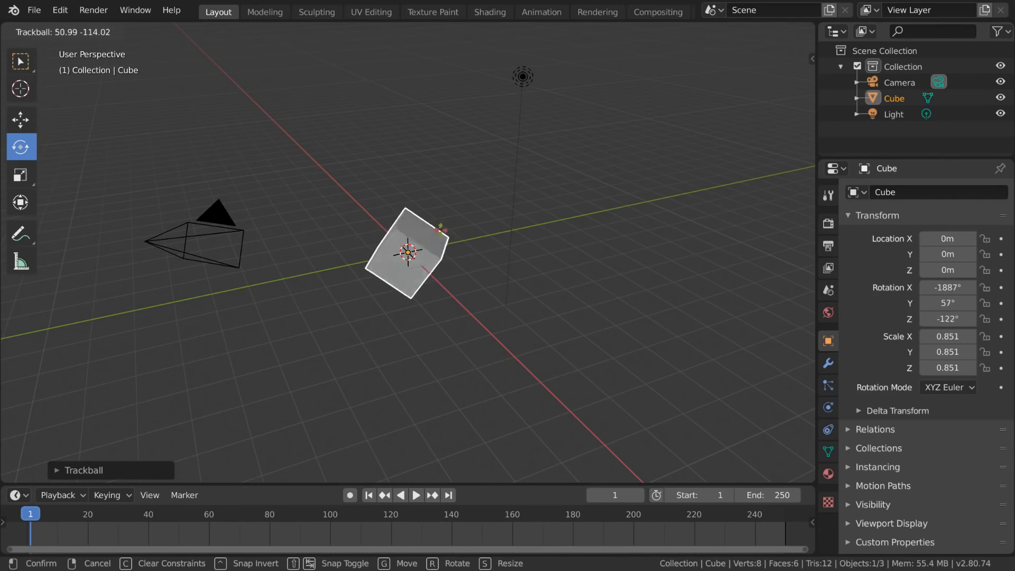
click(468, 354)
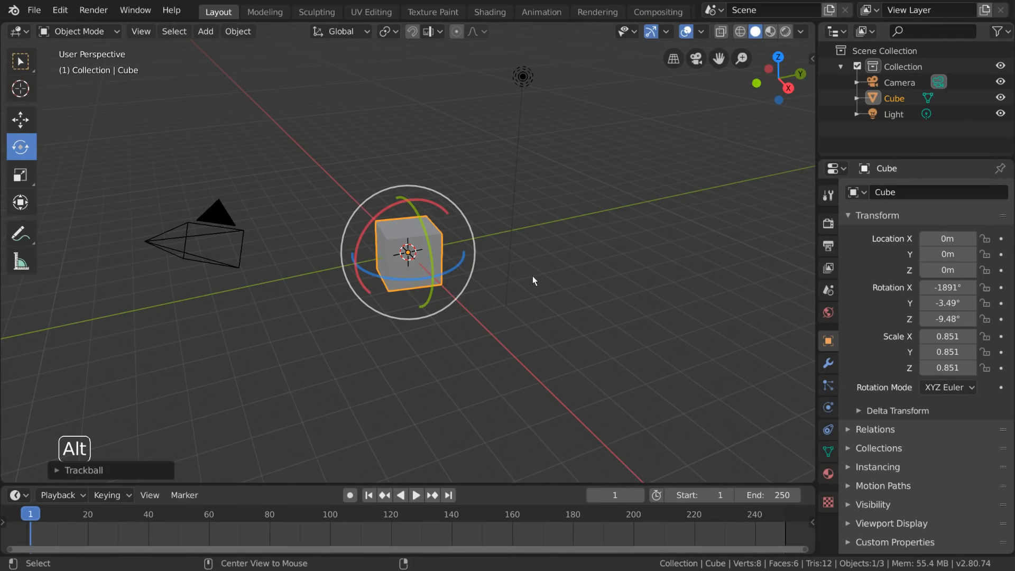
Clear the cube's rotation, trackball-rotate it to about X 30.6°, Y 1.69°, Z -65.8°, and clear the rotation again.
key(alt+r)
key(r)
key(r)
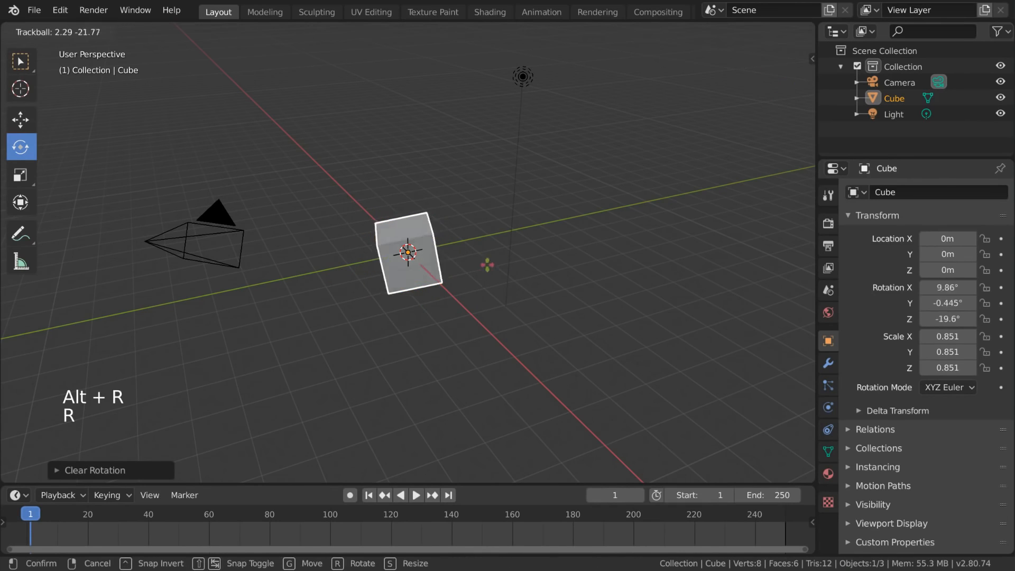
click(451, 261)
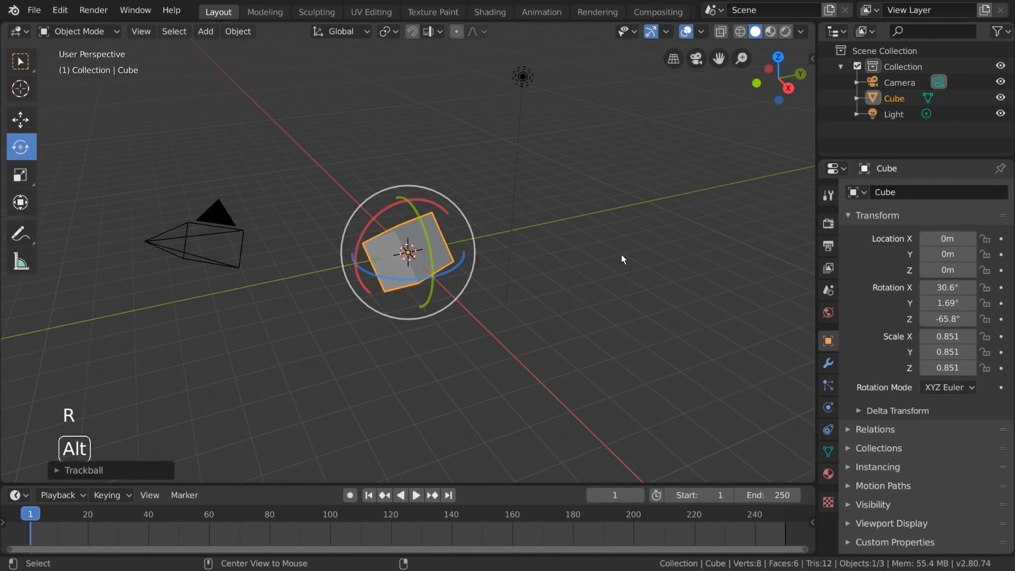
key(alt+r)
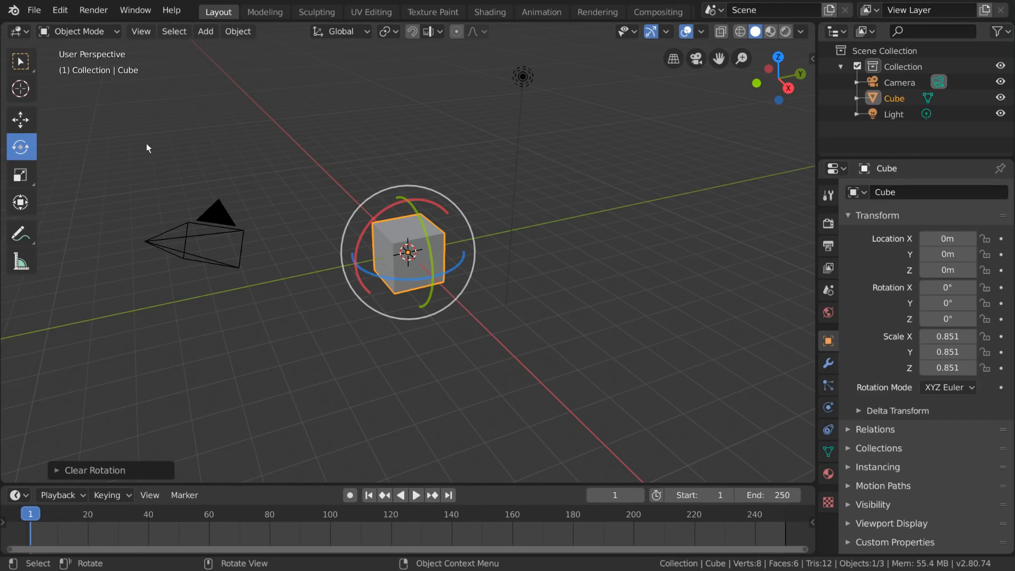
Stretch the cube along each axis with the Scale tool to about X 2.048, Y 2.529, Z 1.041.
click(27, 175)
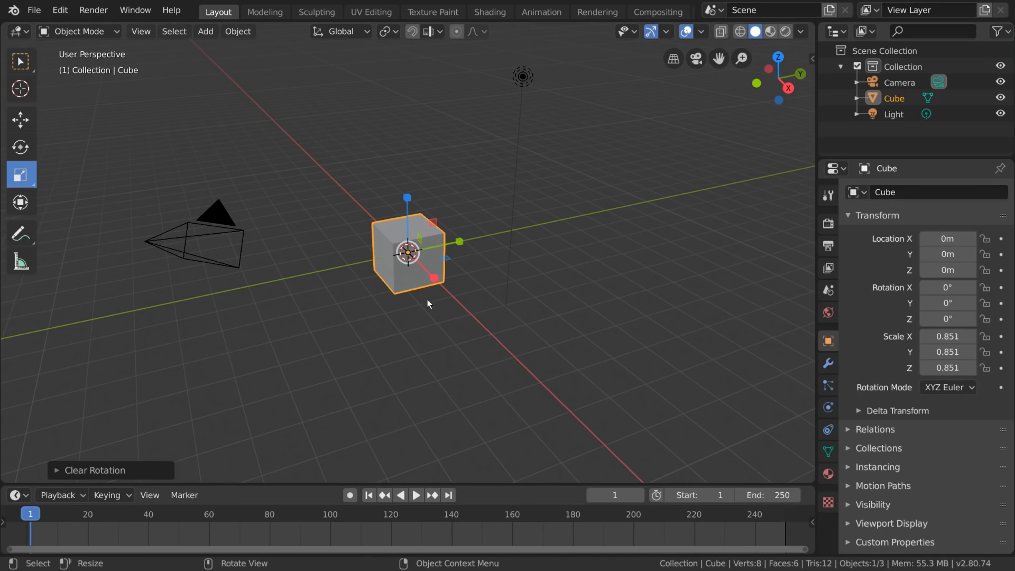
drag(440, 280, 486, 318)
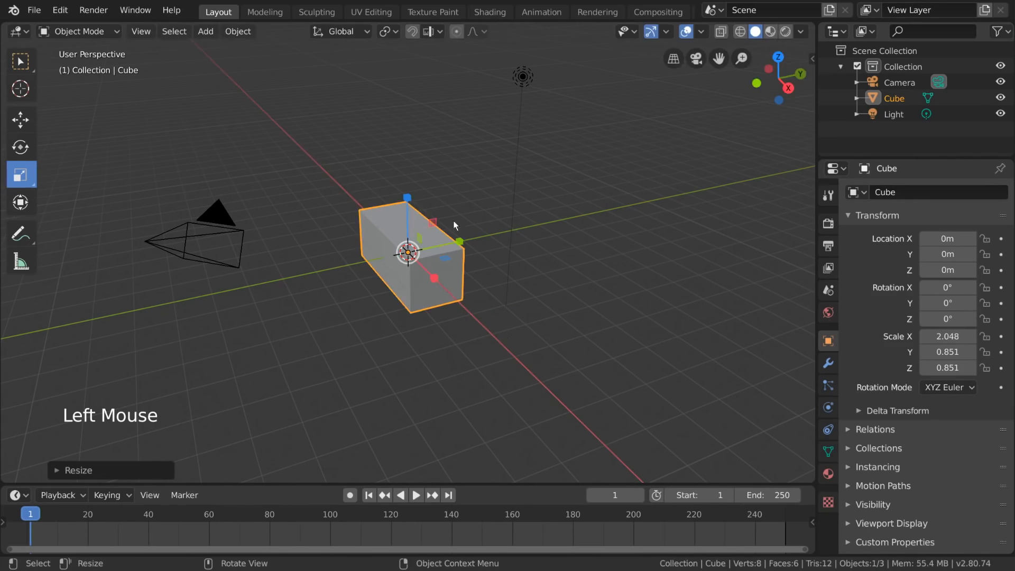
drag(409, 199, 410, 186)
drag(466, 241, 595, 229)
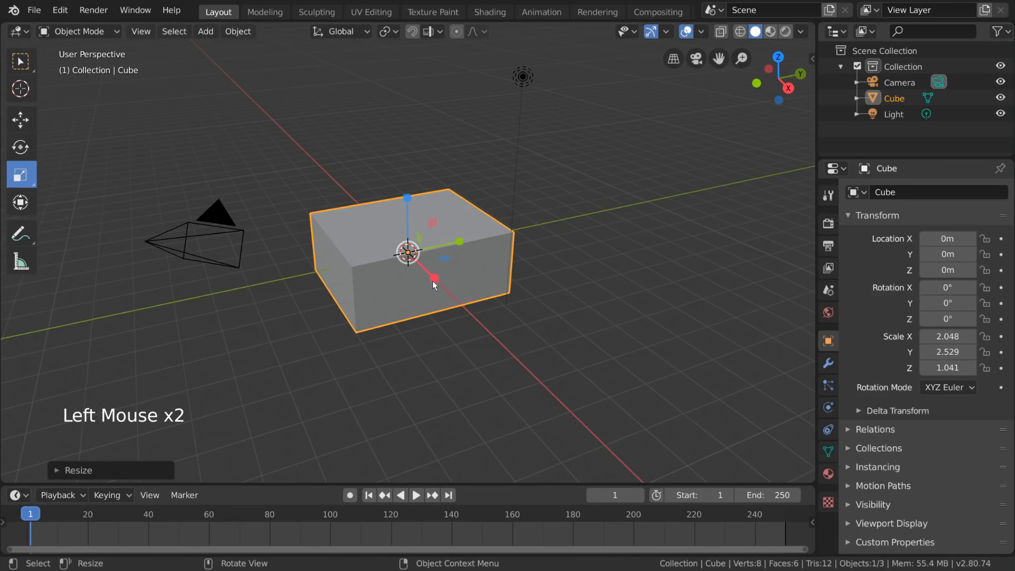
Enlarge the cube with the Scale tool, then shrink it uniformly to about X 0.927, Y 0.984, Z 0.433.
drag(446, 260, 413, 228)
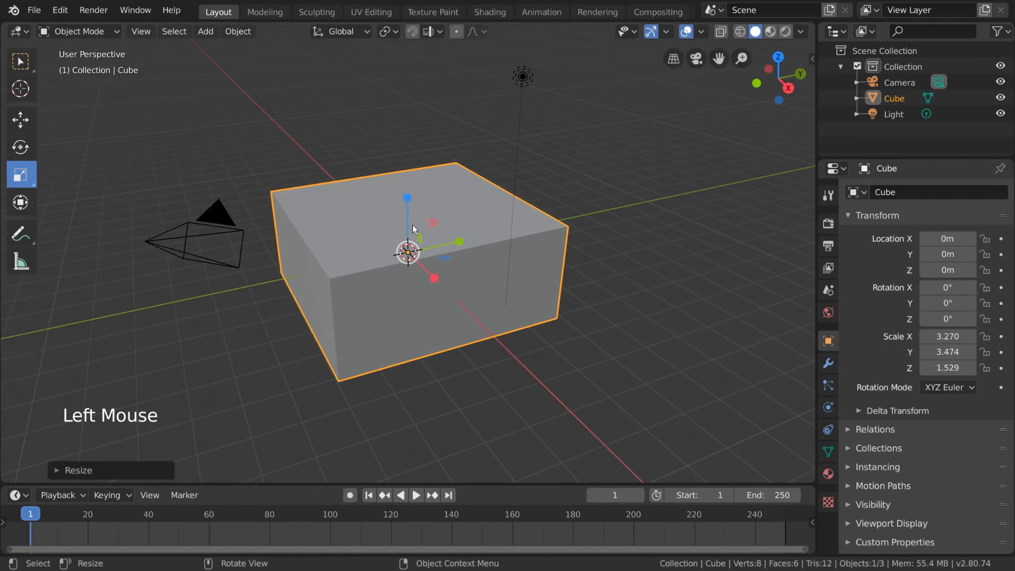
drag(653, 204, 476, 244)
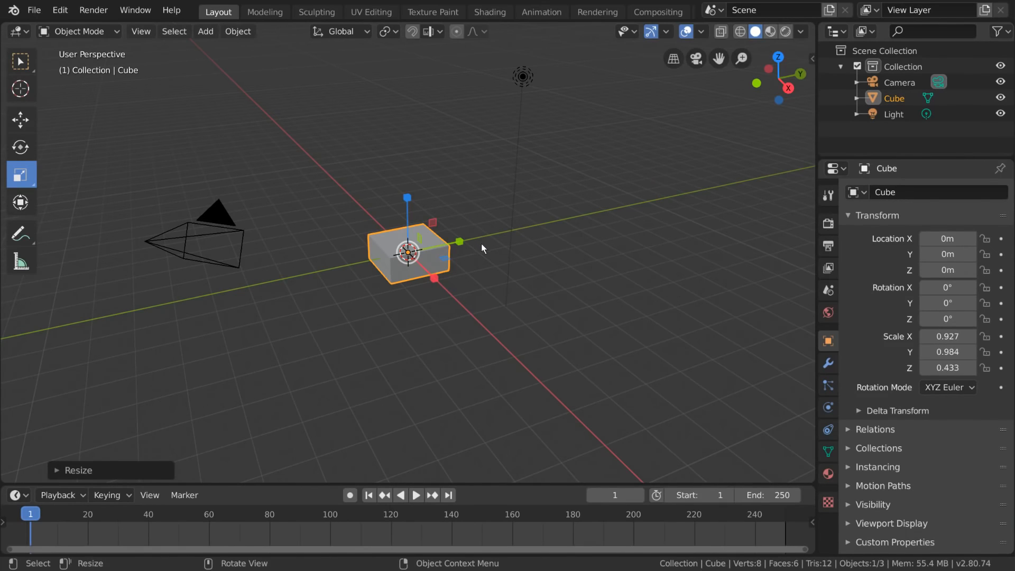
Try scaling the cube freely, along single global axes, and with the Z, X and Y axes locked in turn, and abandon the scaling.
key(s)
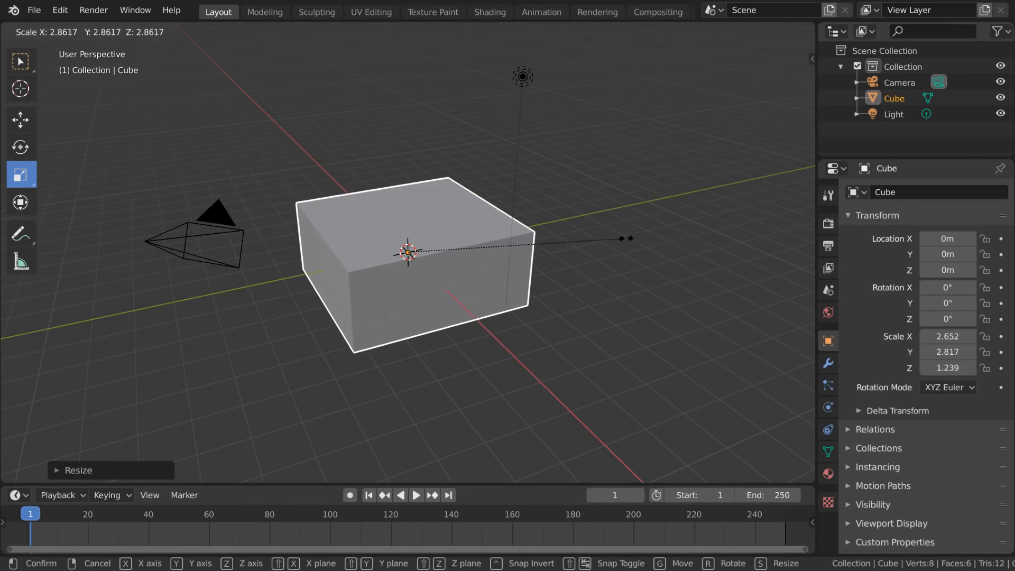
key(x)
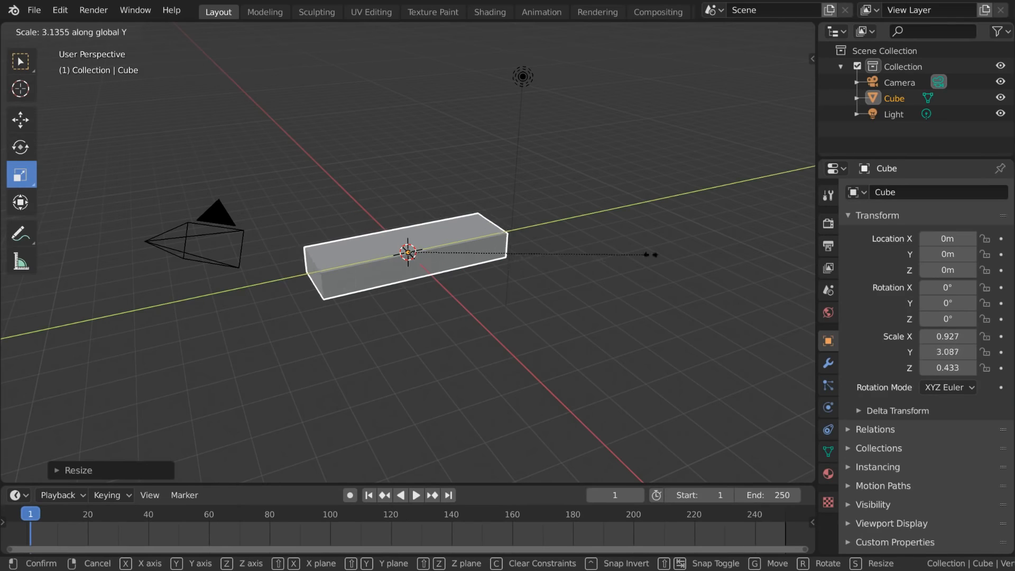
key(z)
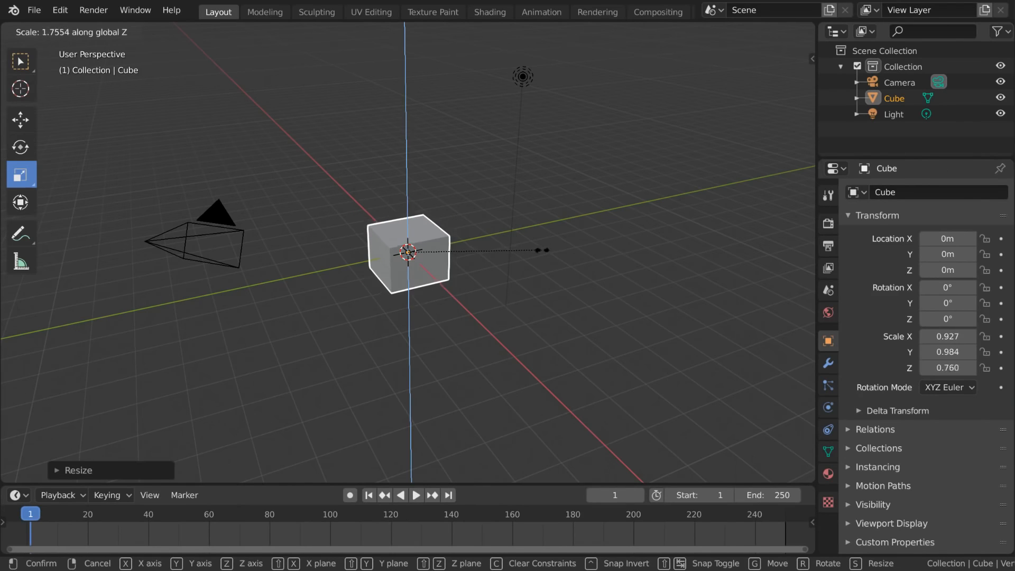
key(shift+z)
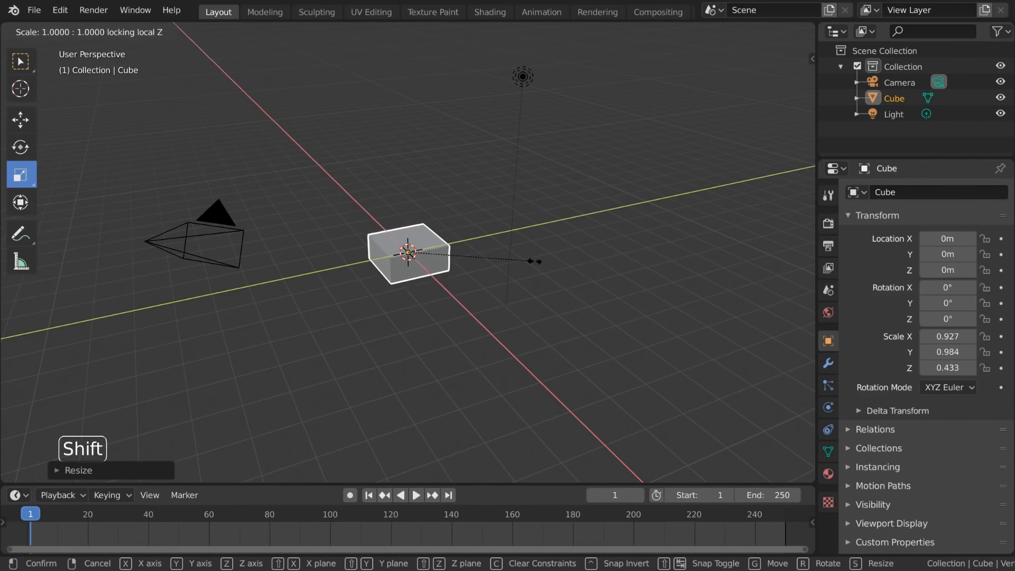
key(shift+x)
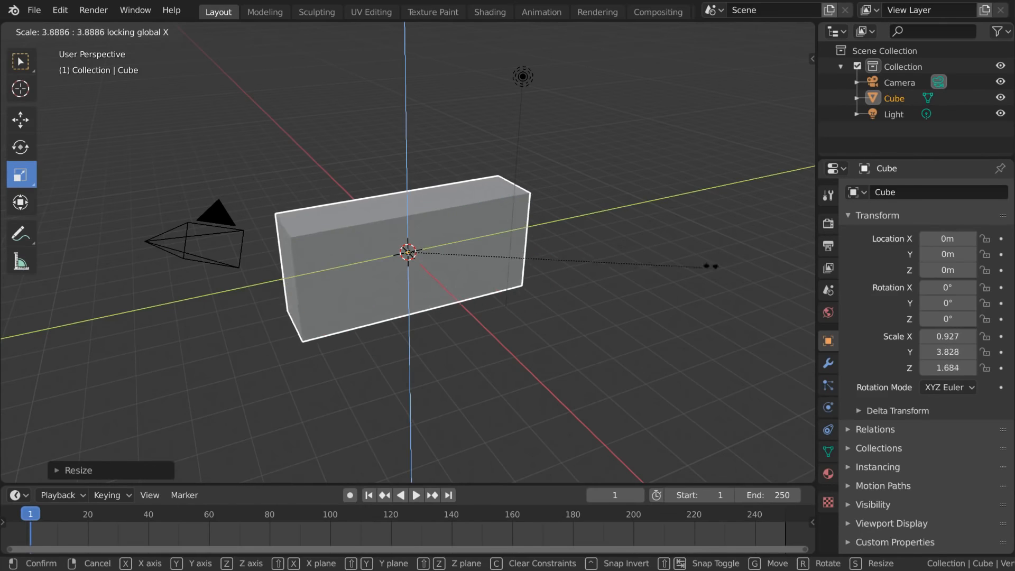
key(shift+y)
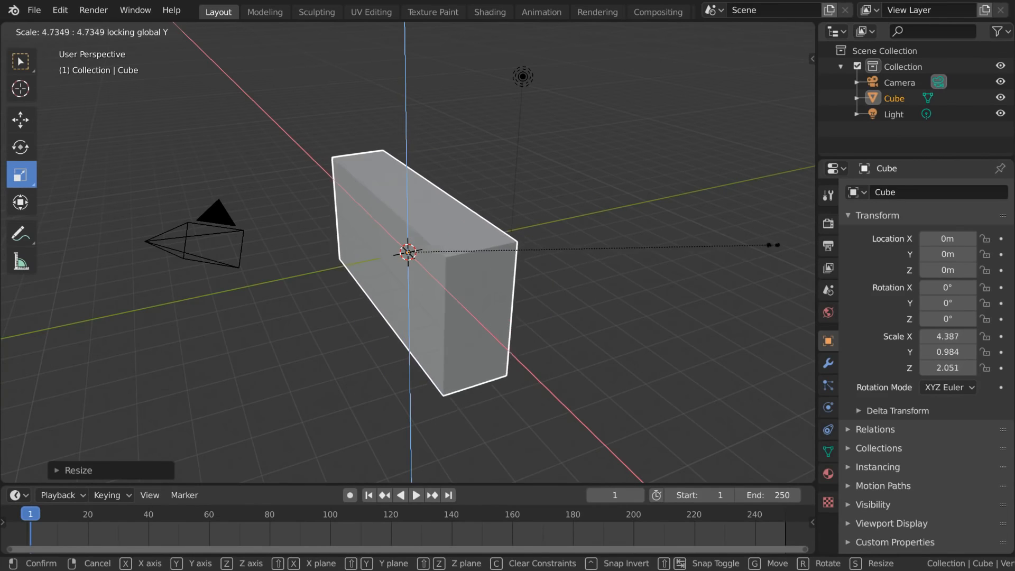
key(Escape)
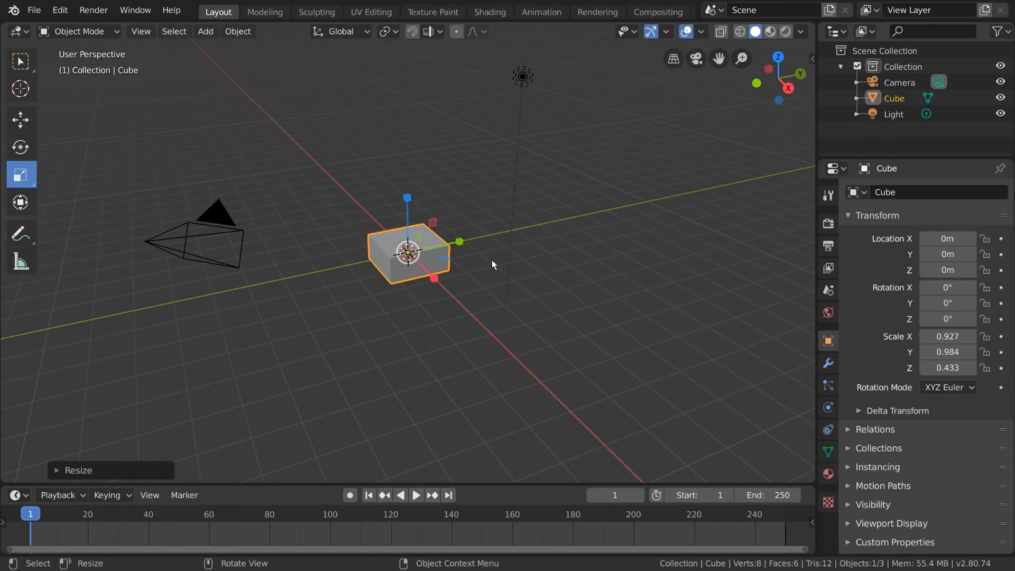
Scale the cube uniformly to about X 1.831, Y 1.945, Z 0.856, and clear its rotation, scale and location.
key(s)
click(575, 263)
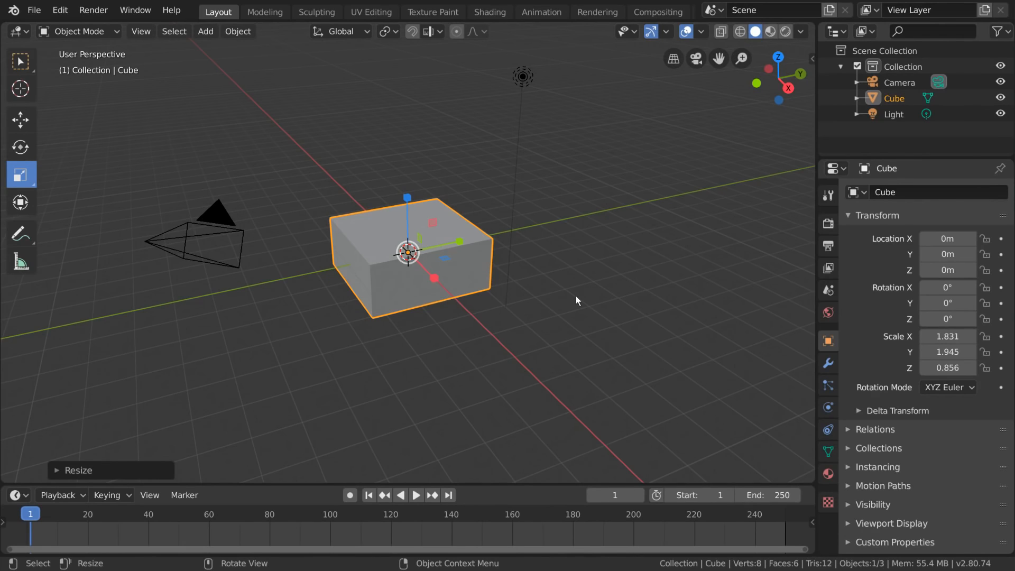
key(alt+r)
key(alt+s)
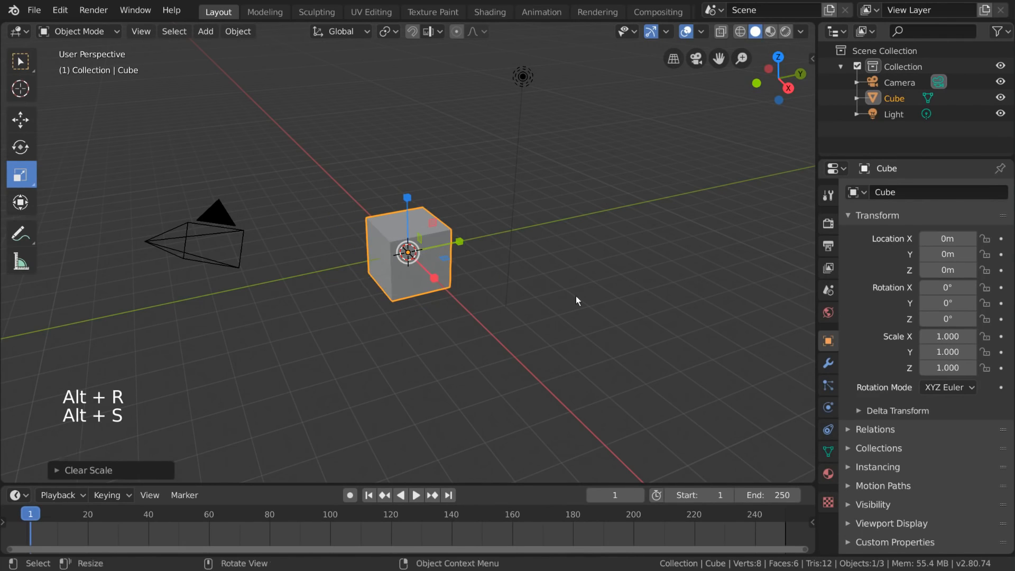
key(alt+g)
Switch to the box selection tool and try rotating, scaling and Z-constrained moving of the cube, cancelling each transform.
click(20, 61)
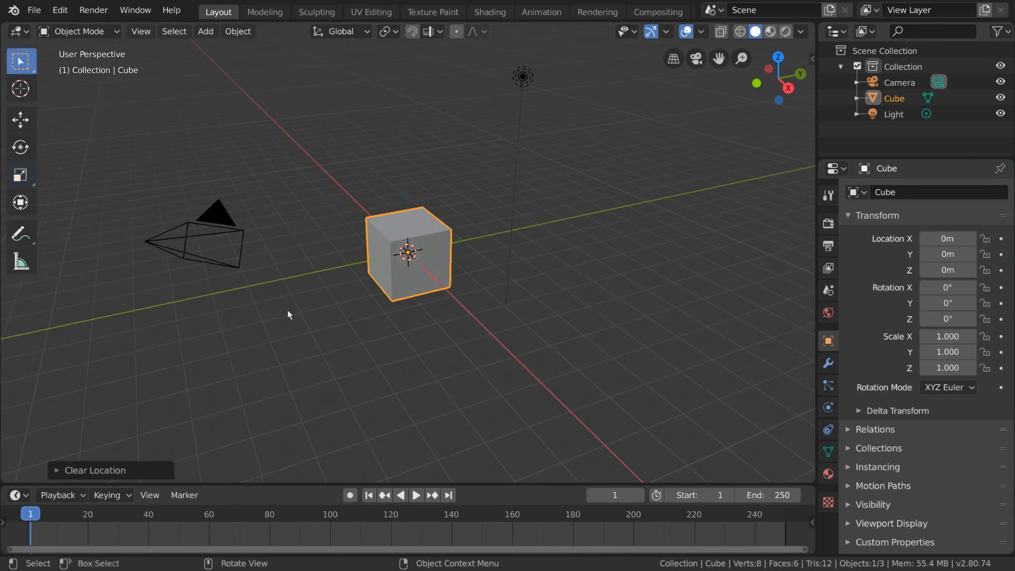
key(r)
right_click(455, 355)
key(s)
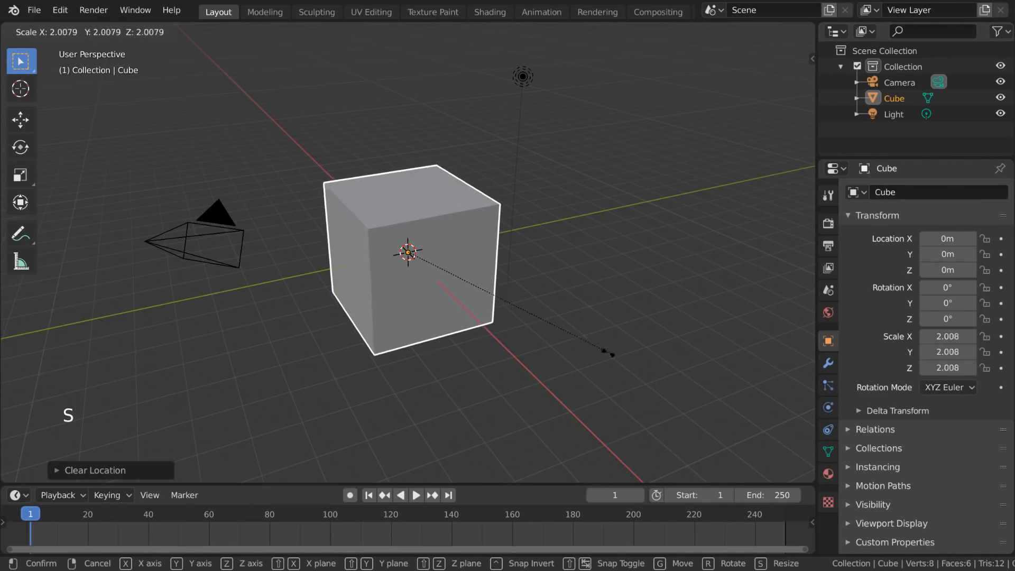
right_click(523, 311)
key(g)
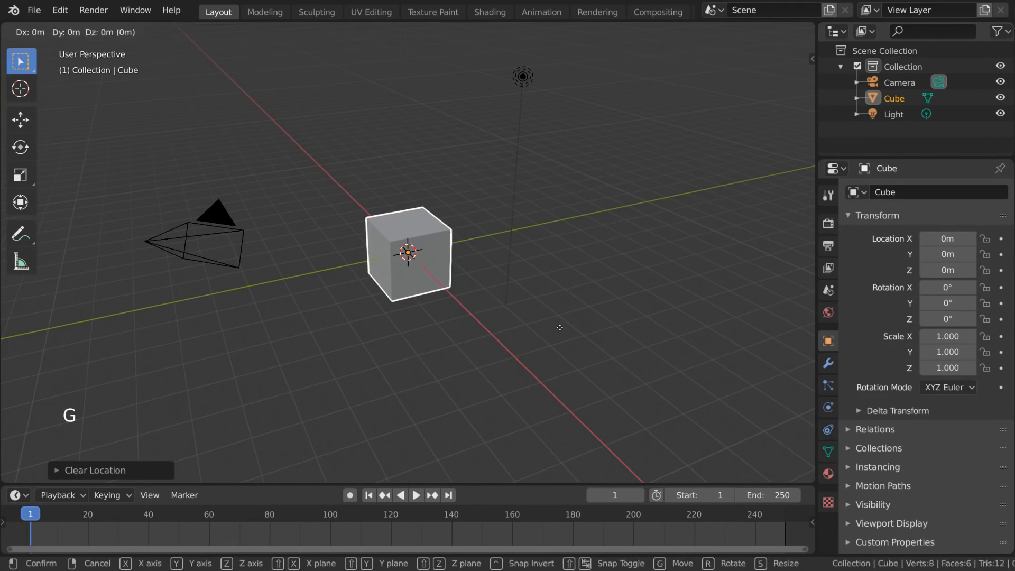
key(z)
right_click(557, 334)
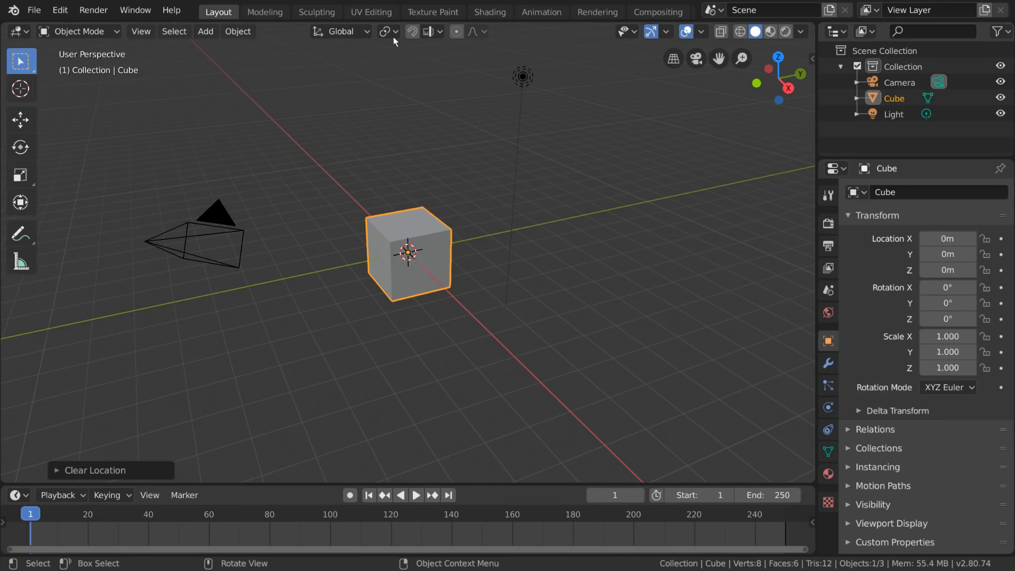
Set the pivot point to 3D Cursor and try scaling and rotating the cube, cancelling the transform.
click(394, 32)
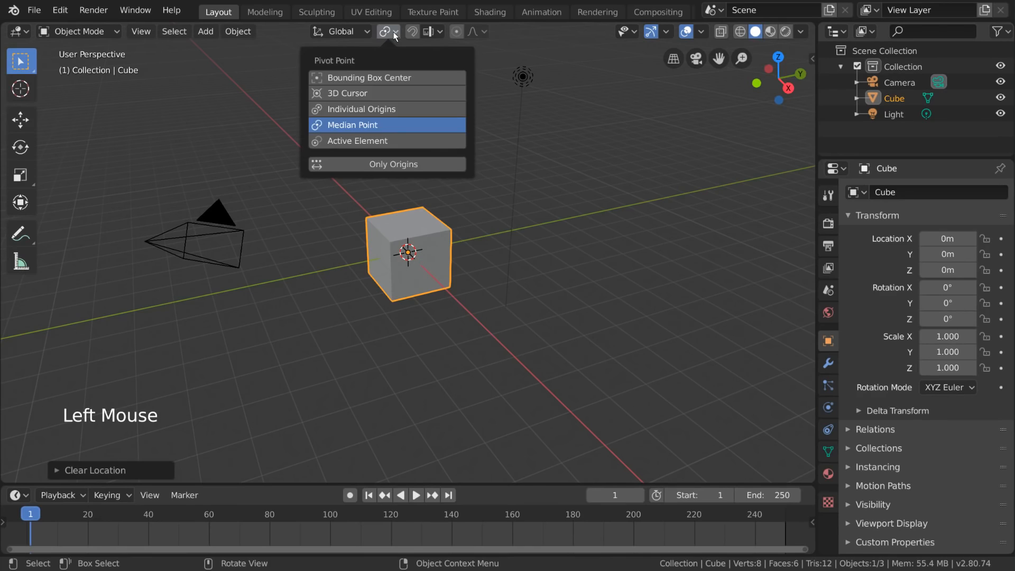
click(390, 91)
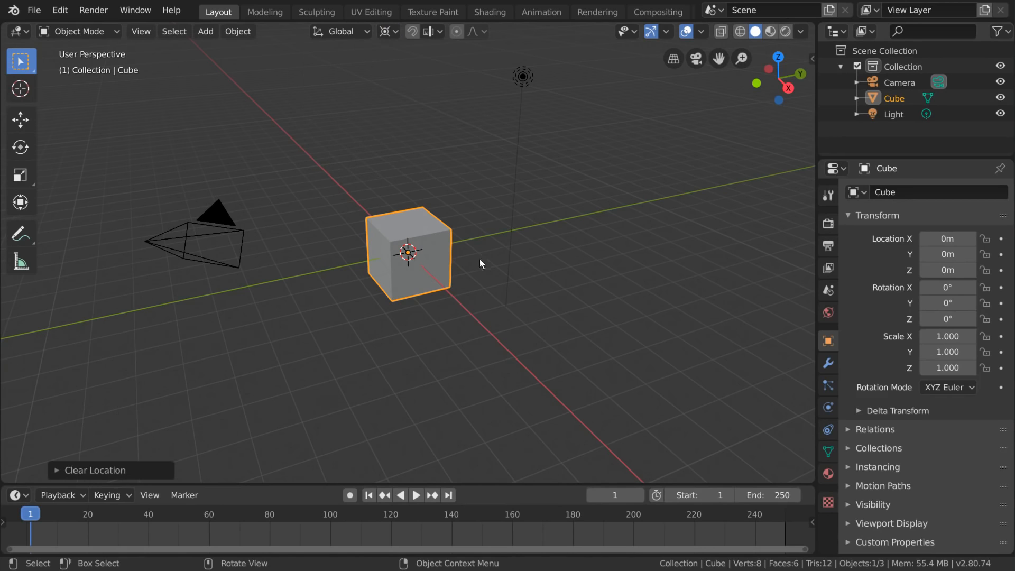
key(s)
key(r)
right_click(446, 340)
Place the 3D cursor in empty space well away from the cube with the Cursor tool, and reselect the cube.
click(216, 211)
click(20, 89)
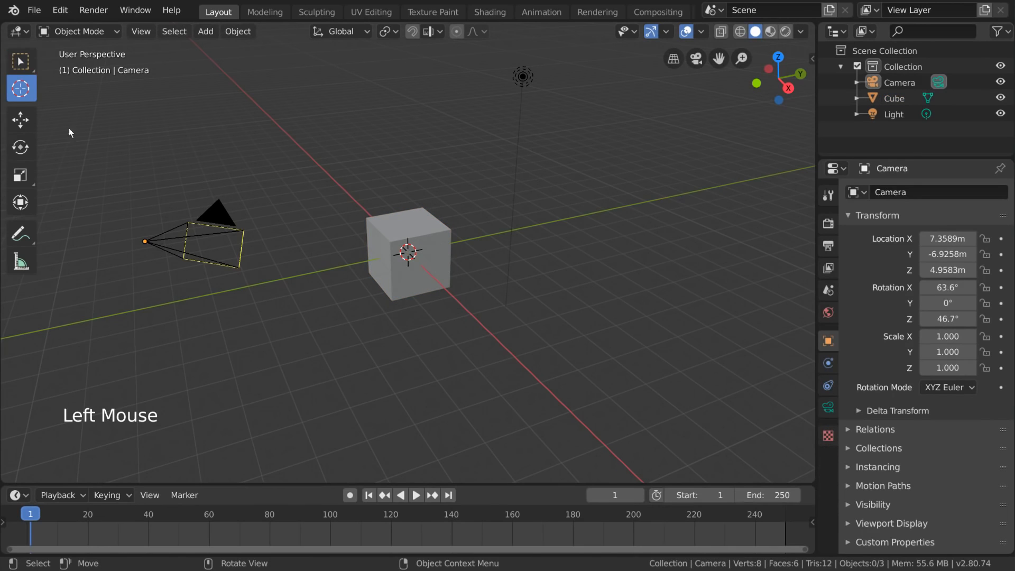
drag(442, 279, 543, 209)
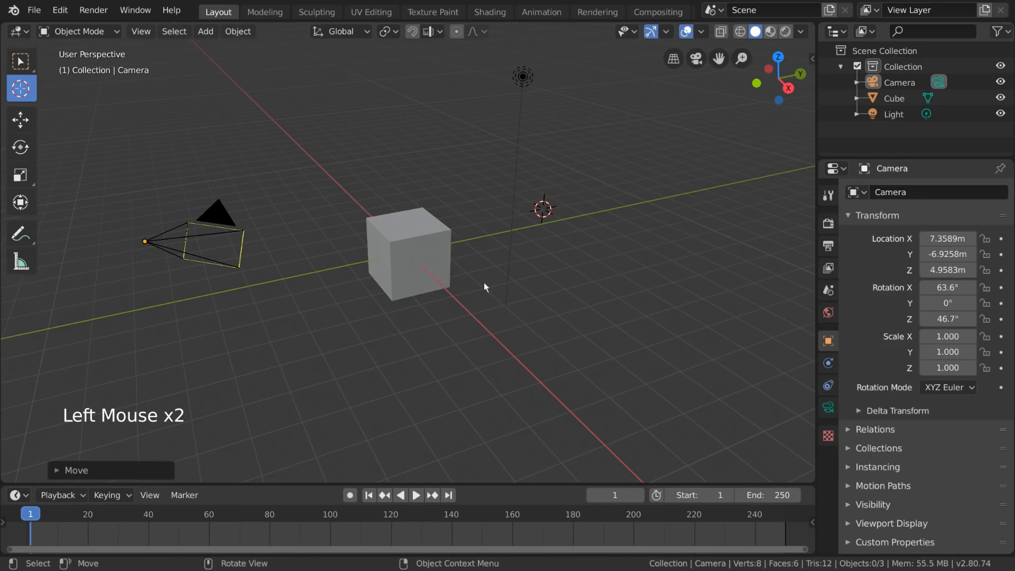
shift+right_click(643, 274)
click(439, 267)
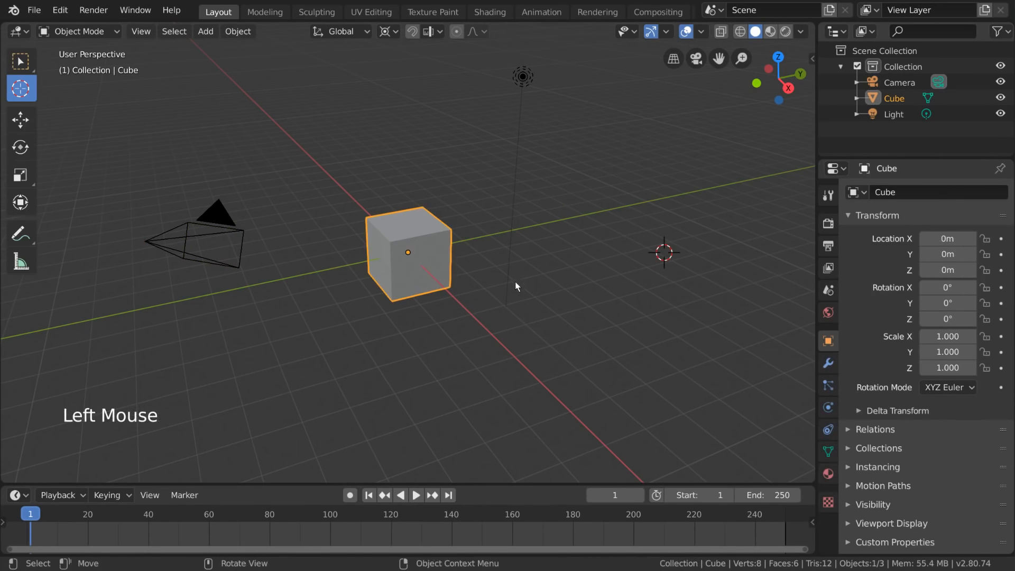
Try scaling and rotating the cube about the 3D cursor, cancel both, and set the pivot point to Median Point.
key(s)
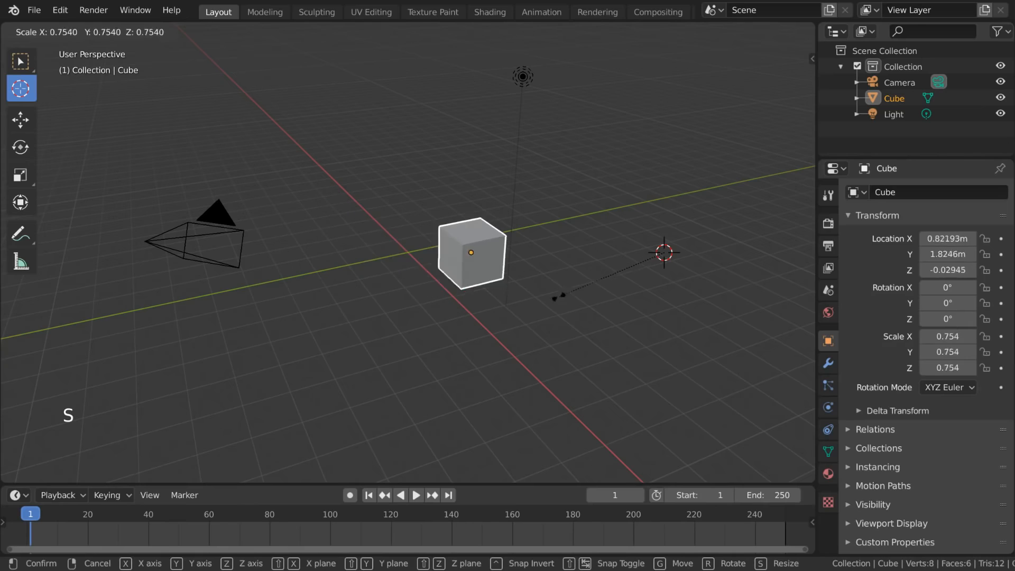
key(Escape)
key(r)
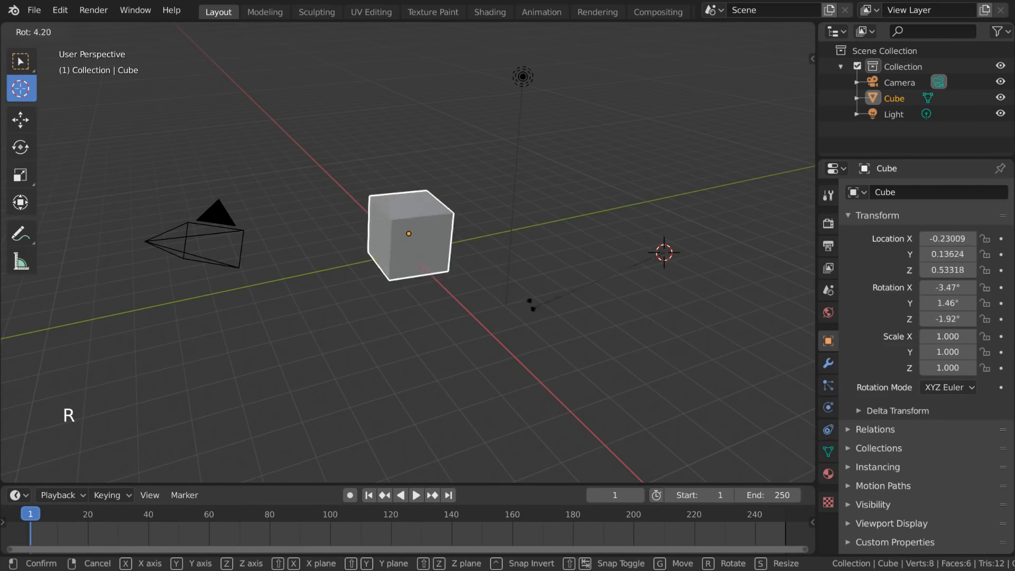
key(Escape)
click(388, 35)
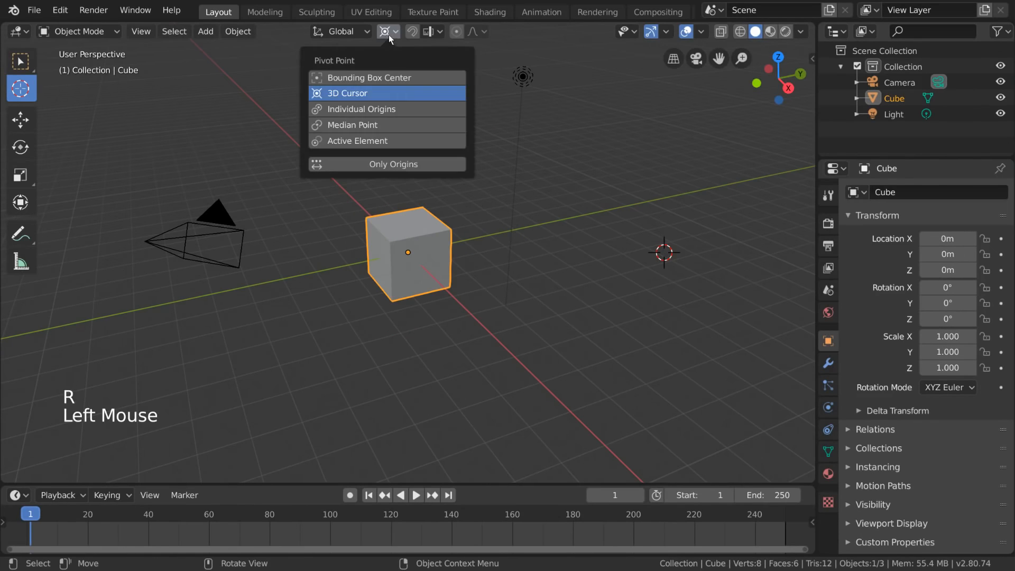
click(369, 126)
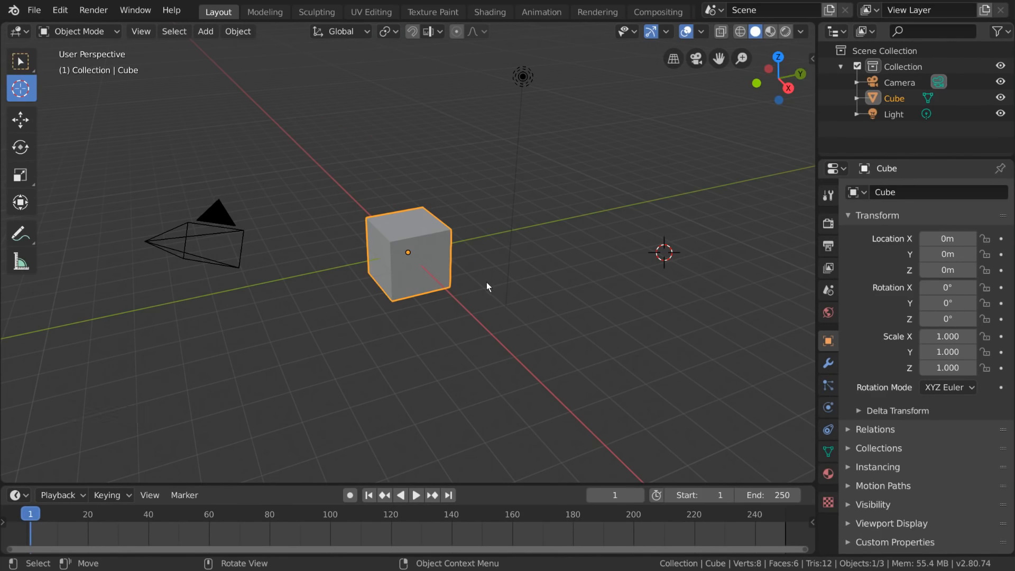
Reposition the 3D cursor several times, ending at about X 1.4055 m, Y 5.2456 m, Z 1.6741 m, and snap the cube to it.
shift+right_click(485, 157)
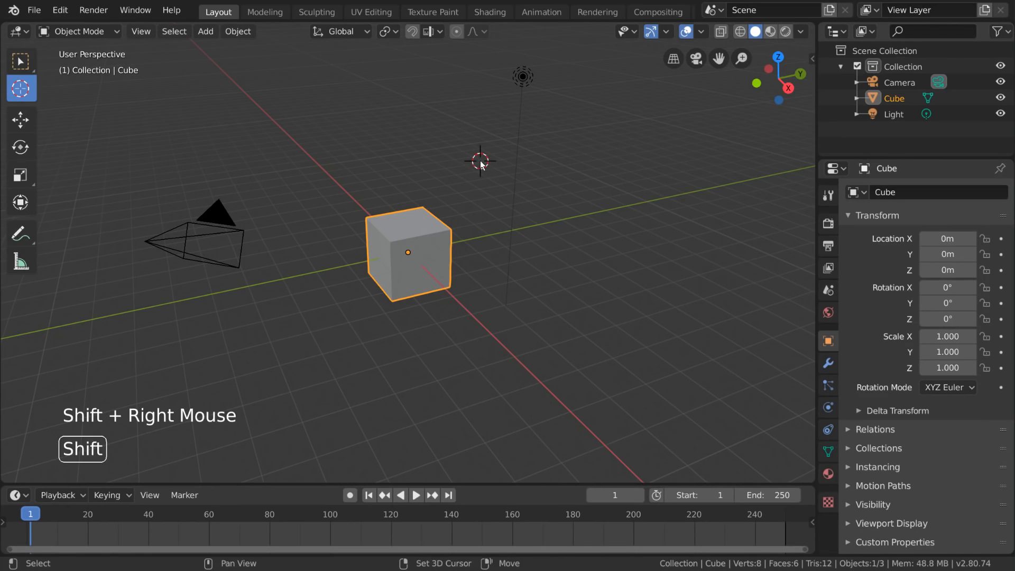
shift+right_click(309, 175)
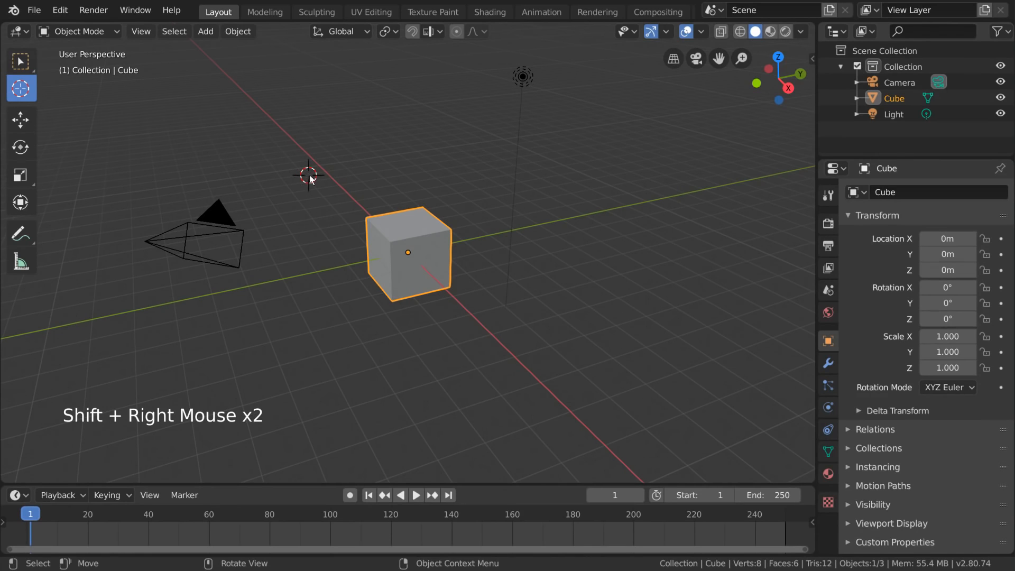
shift+right_click(312, 285)
shift+right_click(577, 192)
click(252, 29)
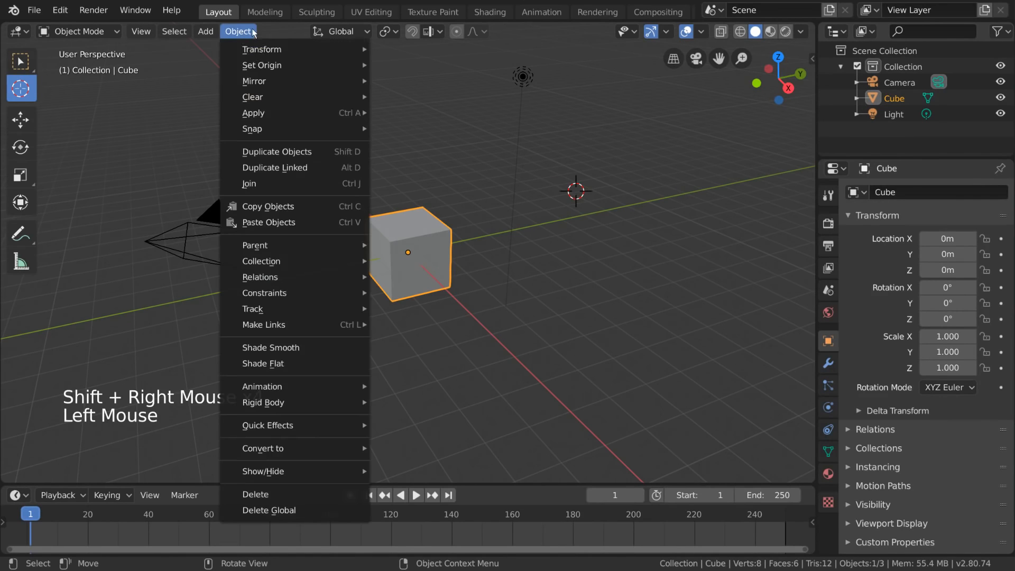
mouse_move(288, 132)
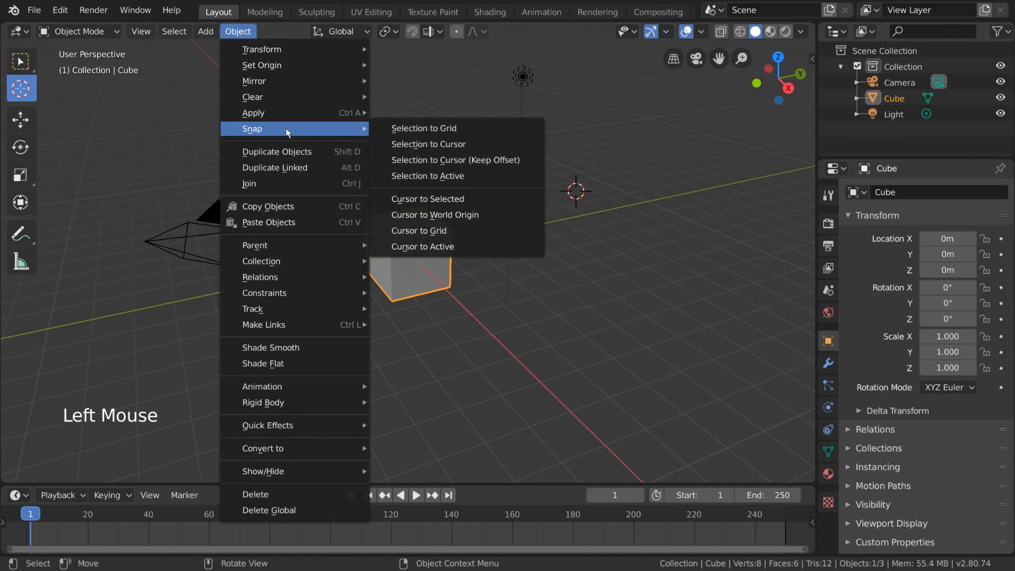
click(439, 143)
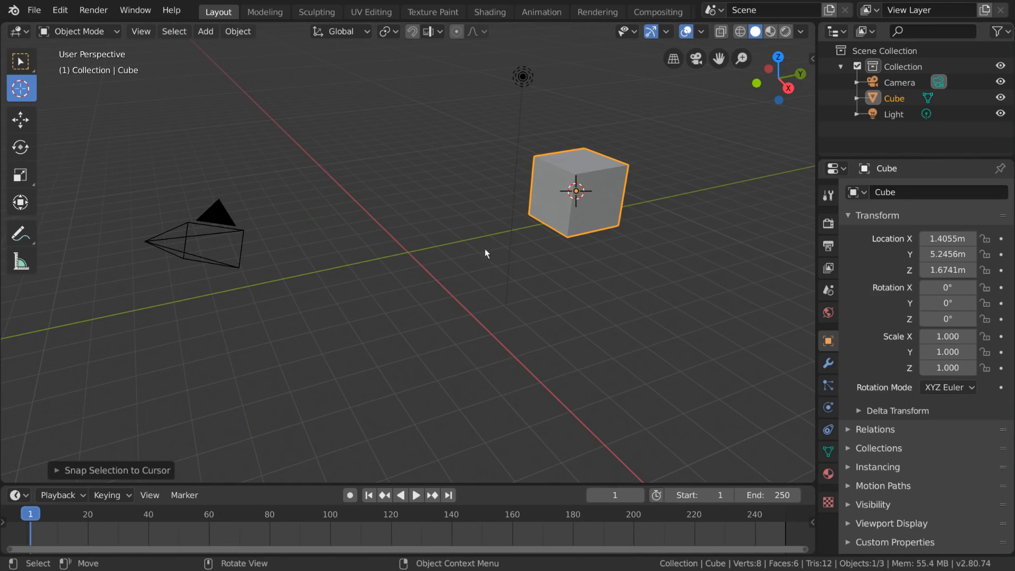
Place the 3D cursor at about X -1.0062 m, Y -1.1998 m, Z 0.87479 m and snap the cube to it.
shift+right_click(360, 221)
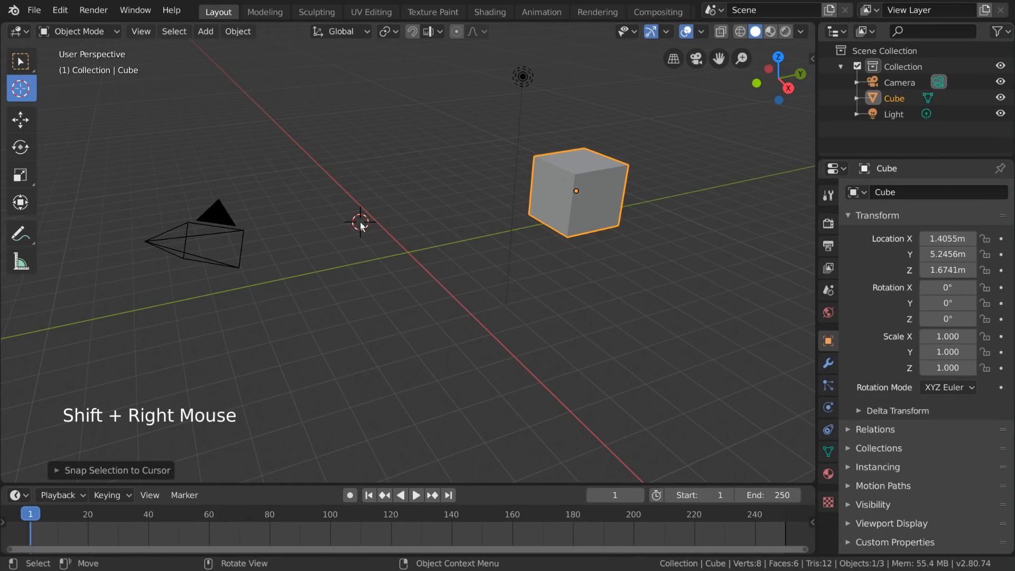
key(shift+s)
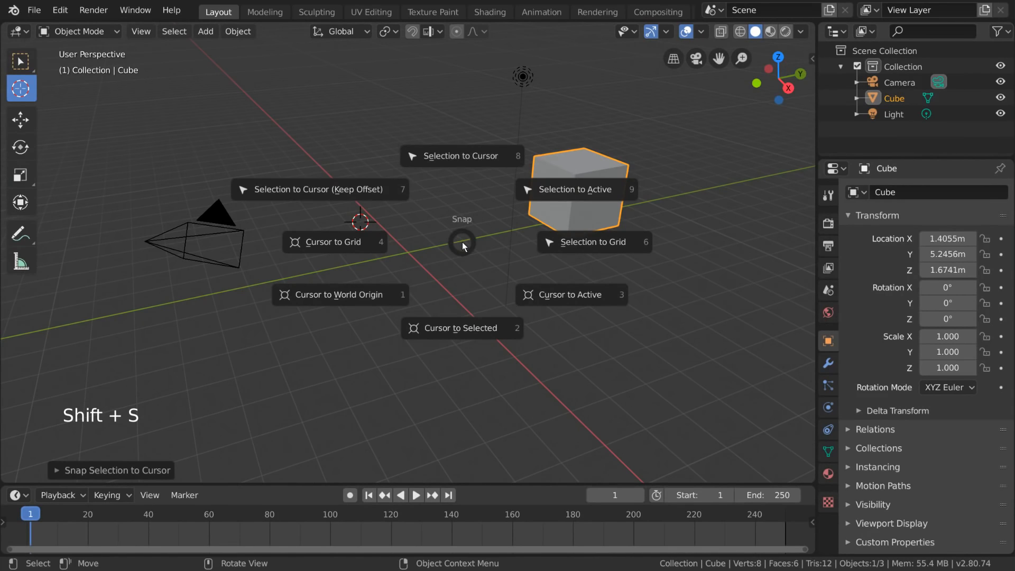
click(468, 138)
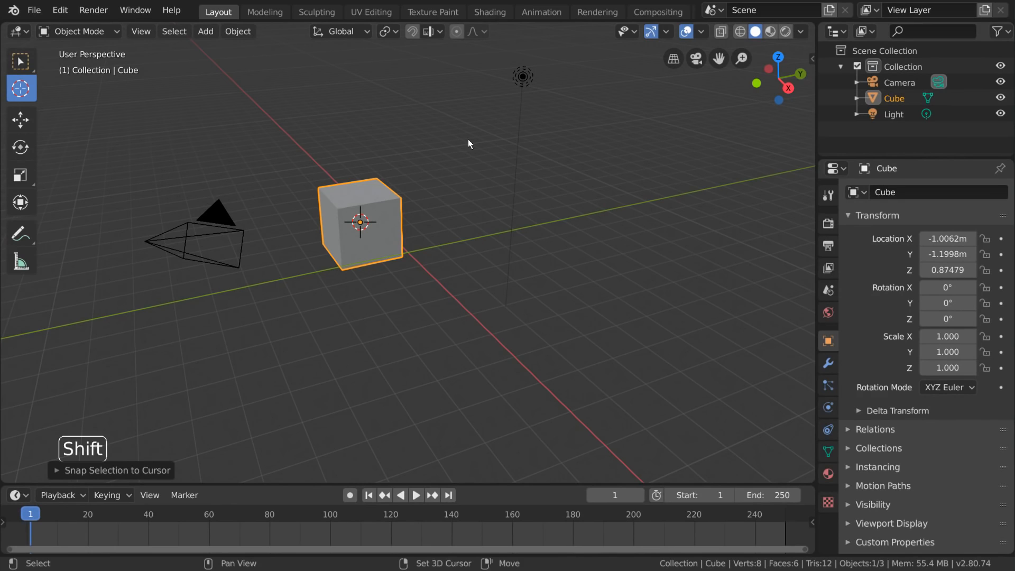
Return the 3D cursor and the cube to the world origin, and trackball-rotate the cube to about X 54.1°, Y -16.3°, Z 15.2°.
key(shift+s)
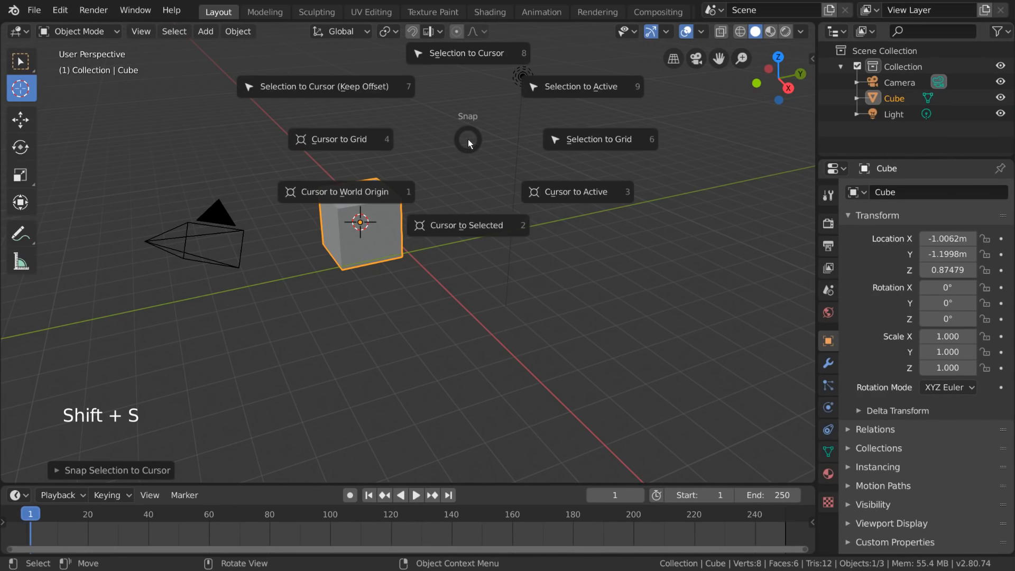
click(372, 192)
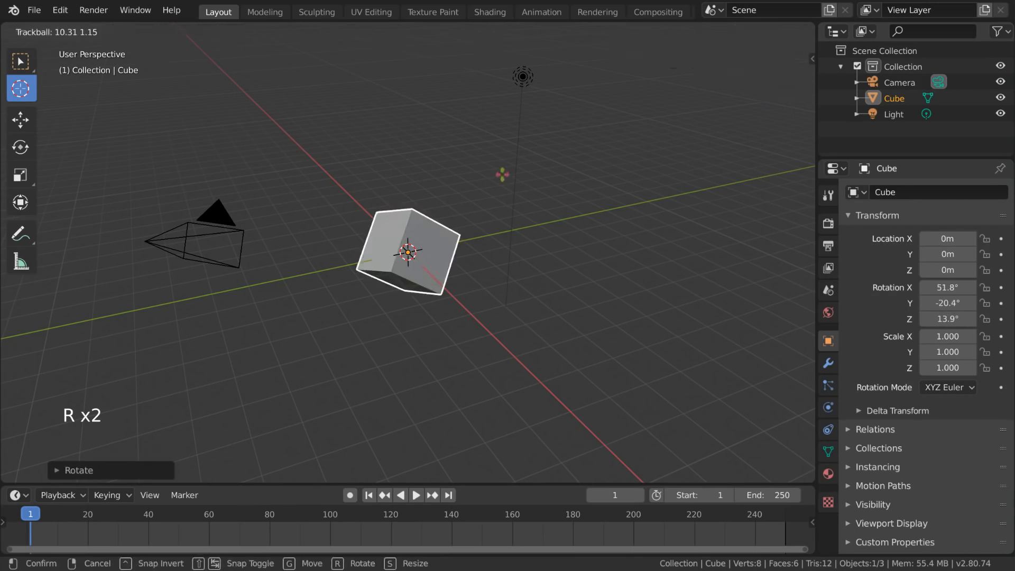
click(501, 182)
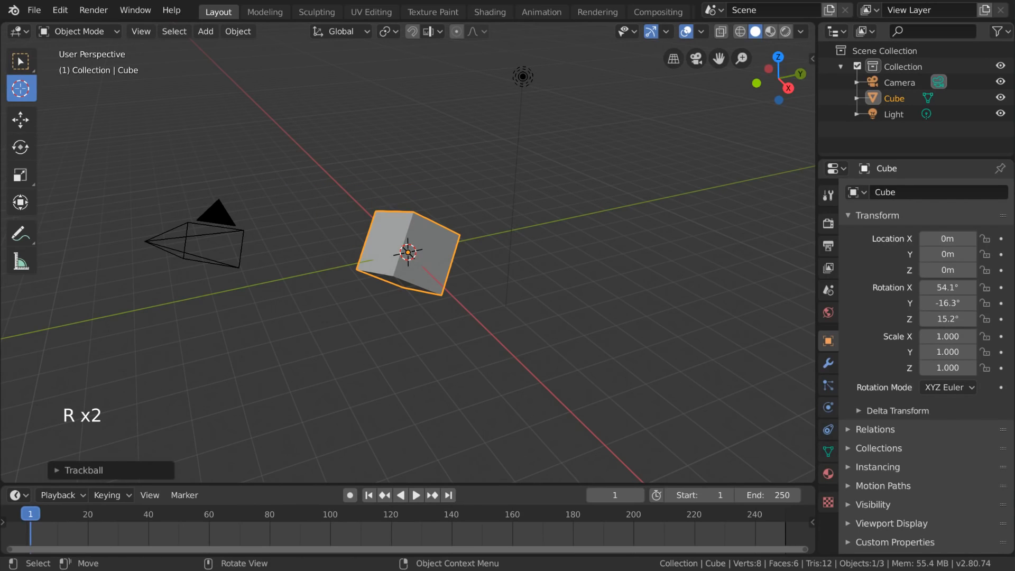
Raise the cube along the global Z axis to about Z 0.80 m with the Move gizmo.
click(26, 147)
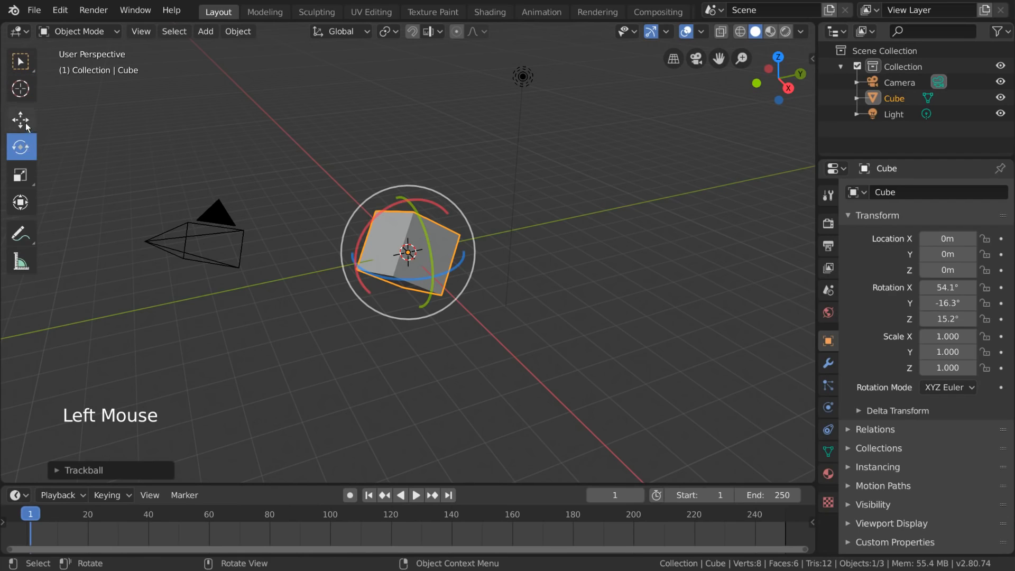
click(27, 123)
drag(410, 191, 406, 168)
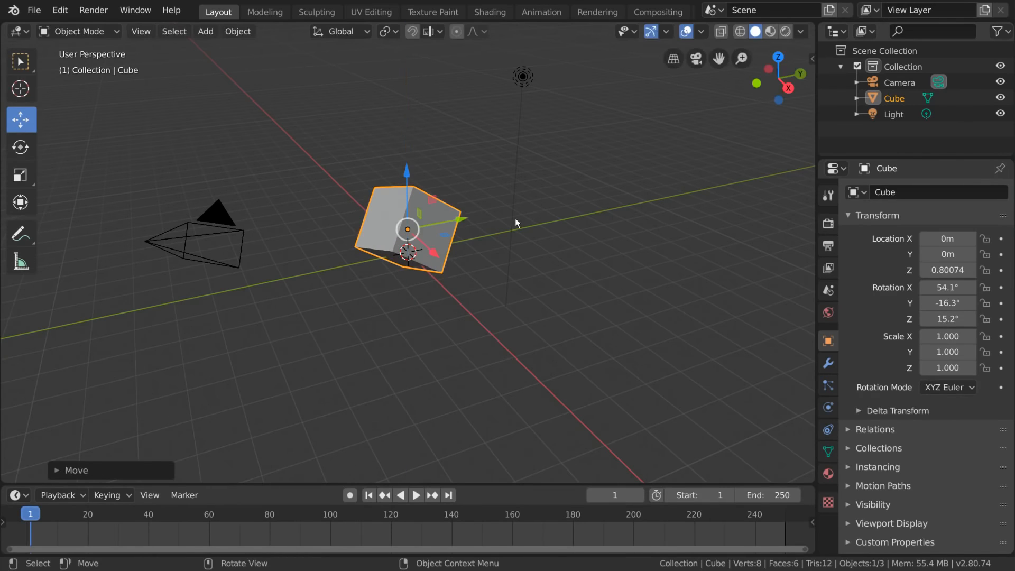
Set the transform orientation to Local and move the cube with its local gizmo to about X -0.31 m, Y 0.89 m, Z 1.03 m.
click(353, 30)
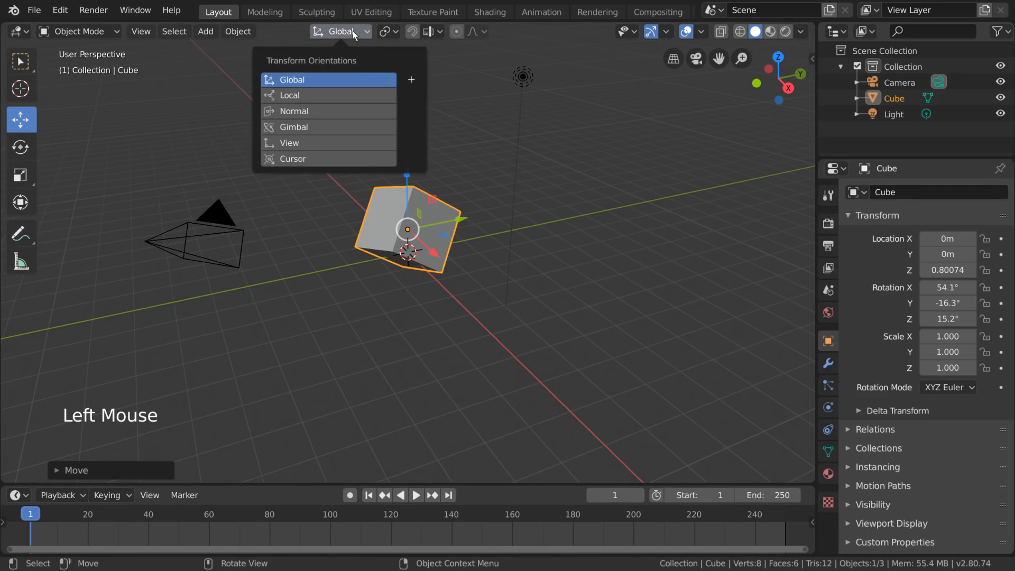
click(342, 93)
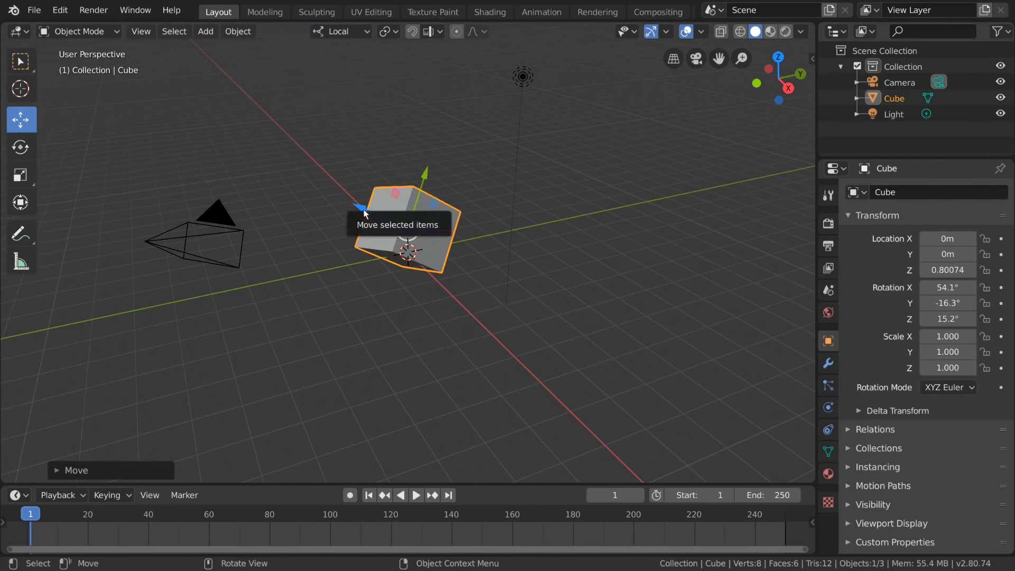
drag(380, 218, 383, 193)
Try scaling the cube uniformly and constrained to the X and Z axes, cycling through the local and global axis constraints.
click(31, 176)
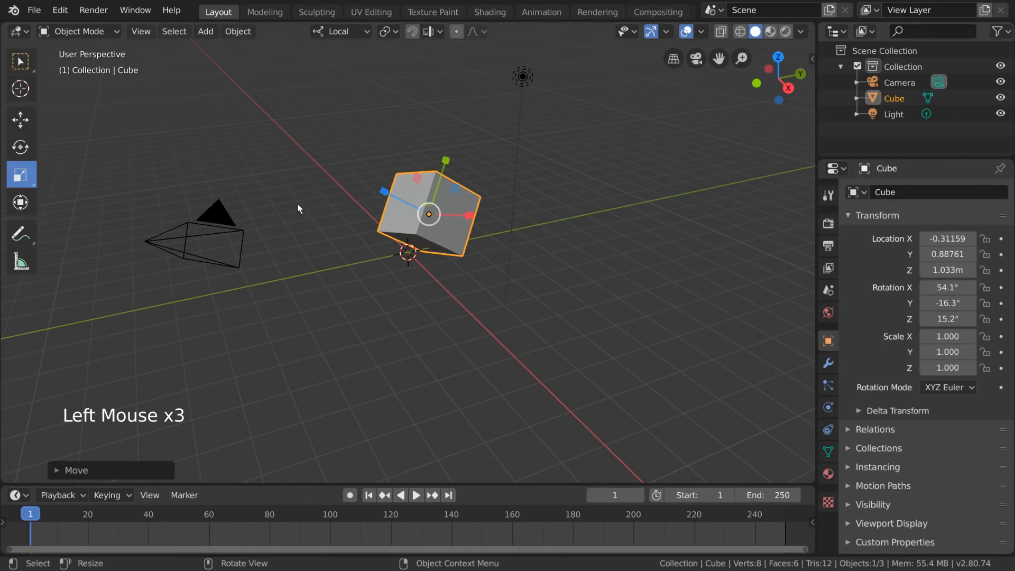
key(s)
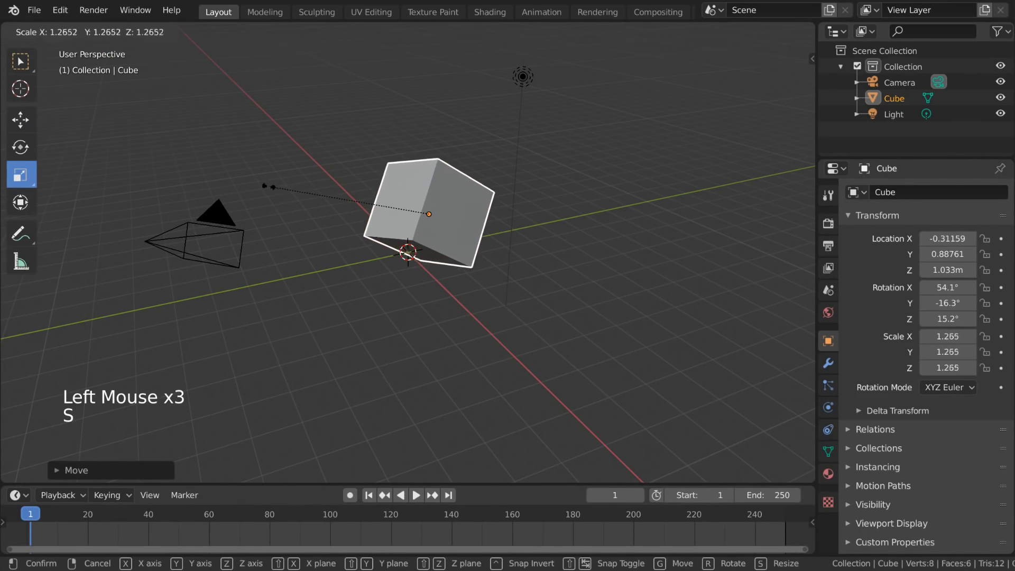
key(x)
key(x)
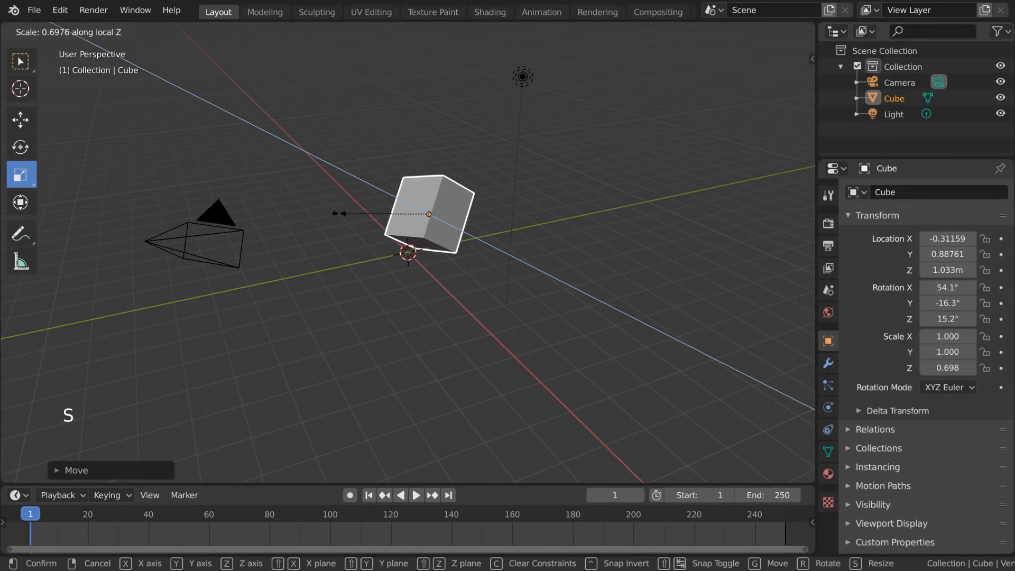
key(z)
key(z)
key(z)
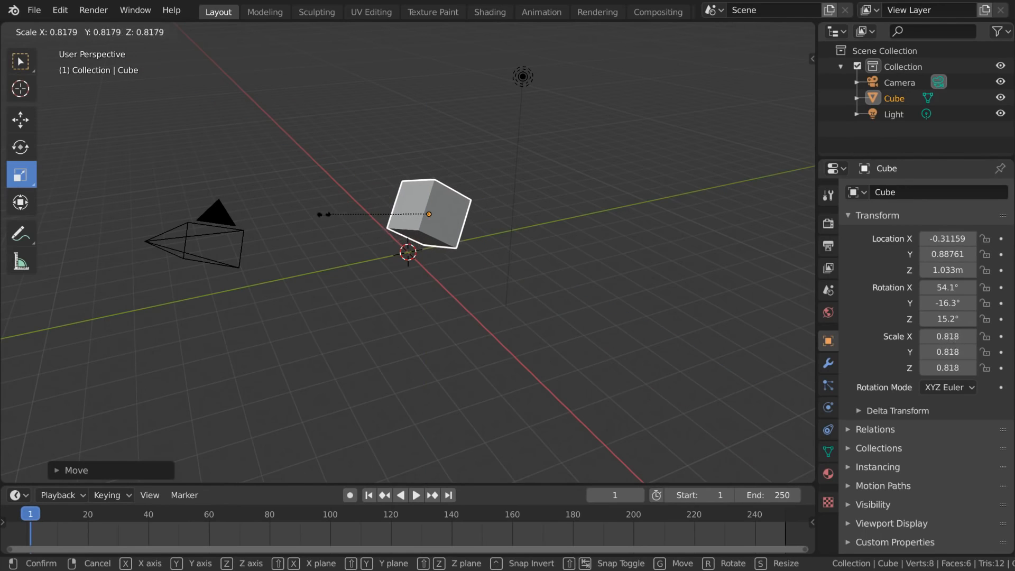
key(z)
key(z)
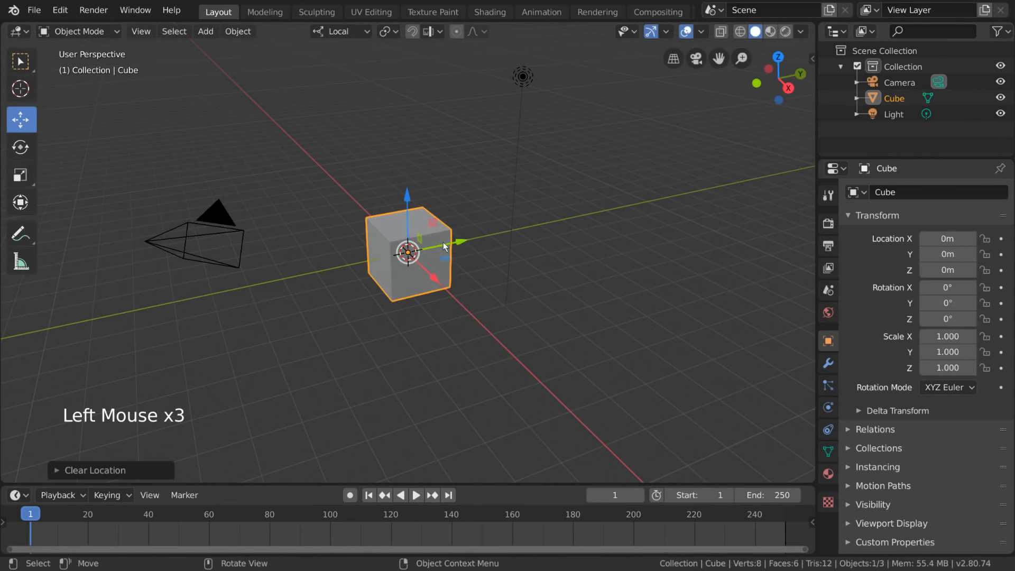
Try moving the cube along the Y axis to about -3.72 m and undo the move.
drag(460, 243, 213, 296)
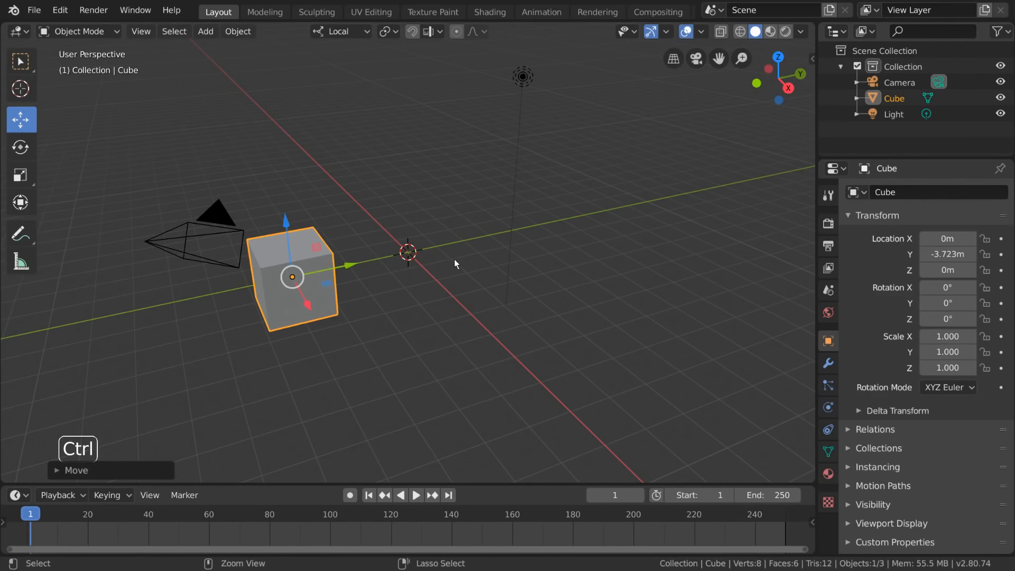
key(ctrl+z)
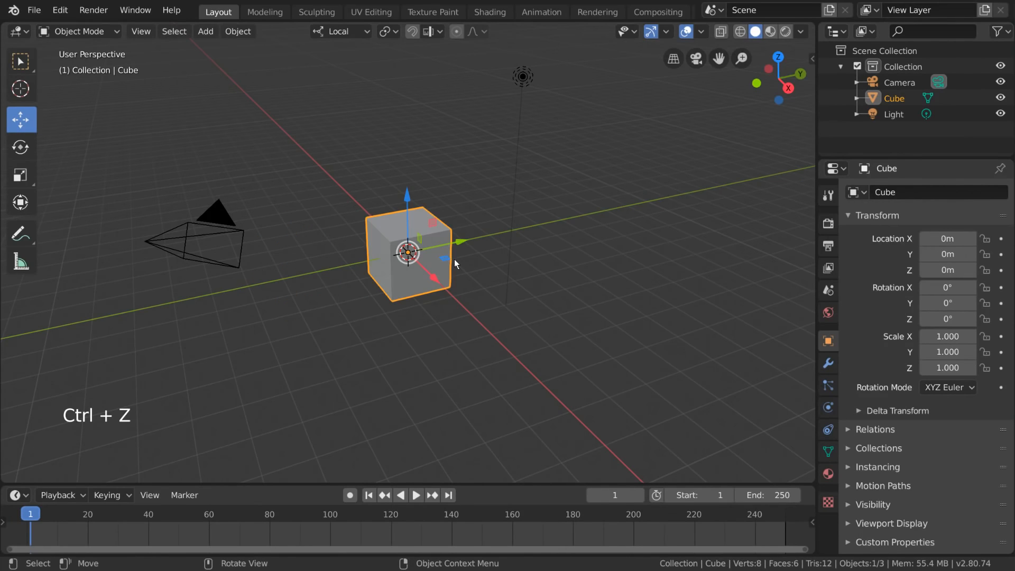
Scale the cube uniformly to about 1.055 with the Scale tool and adjust its X location value.
click(20, 146)
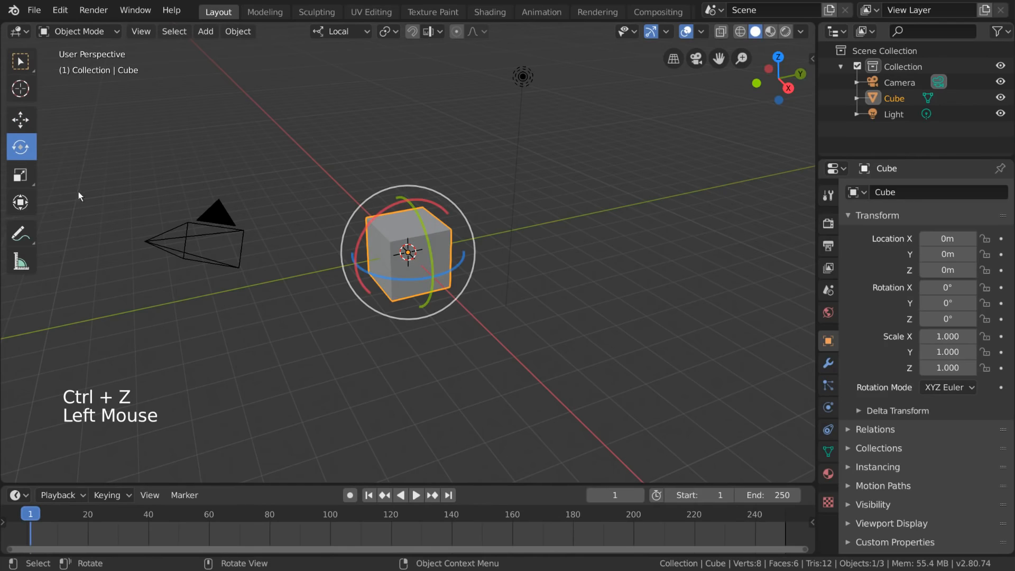
click(25, 176)
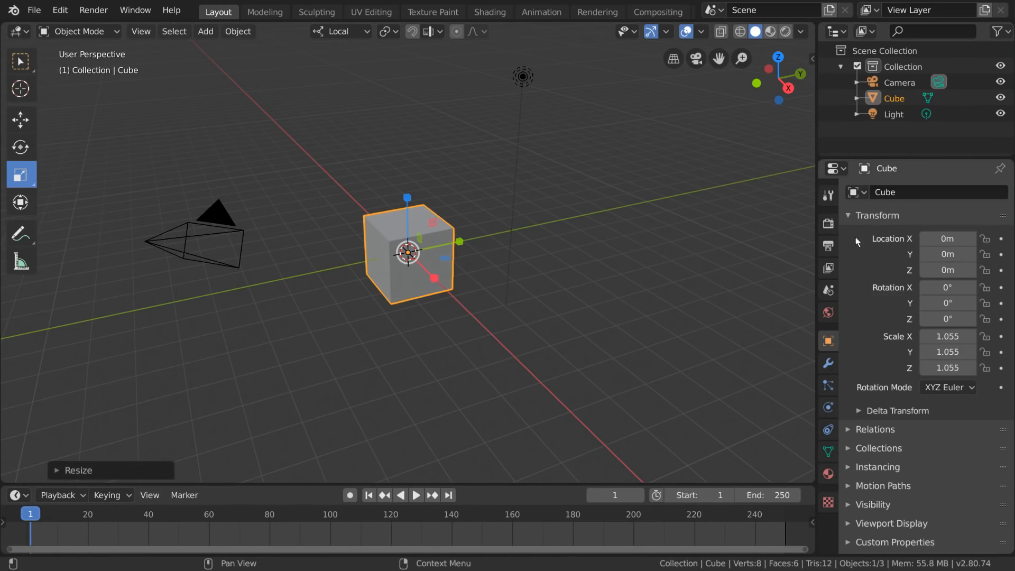
shift+click(947, 239)
drag(948, 239, 897, 238)
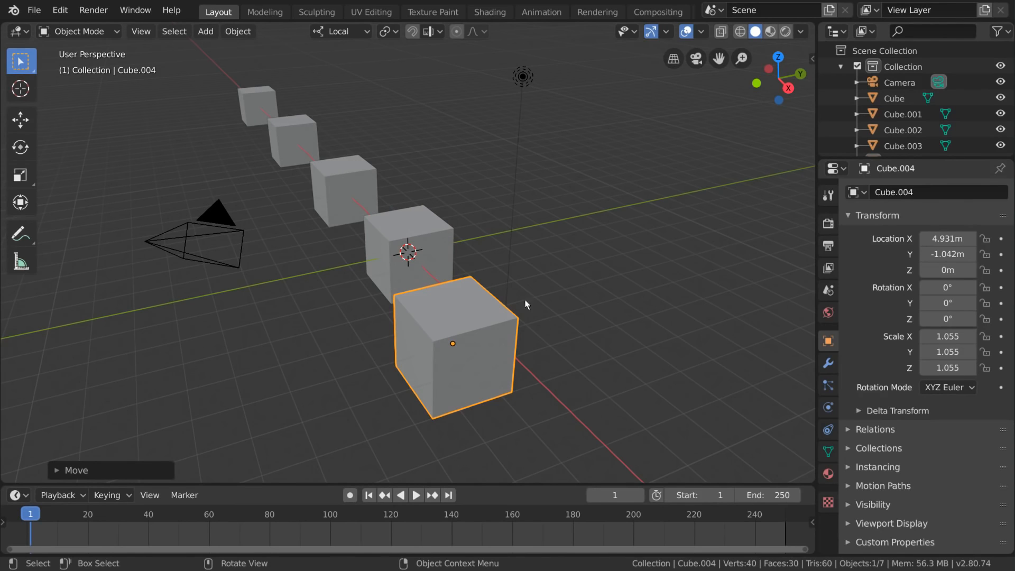
Move the front cube along the local Y axis by eye to about Y 0.05 m, roughly in line with the other cubes.
key(g)
key(y)
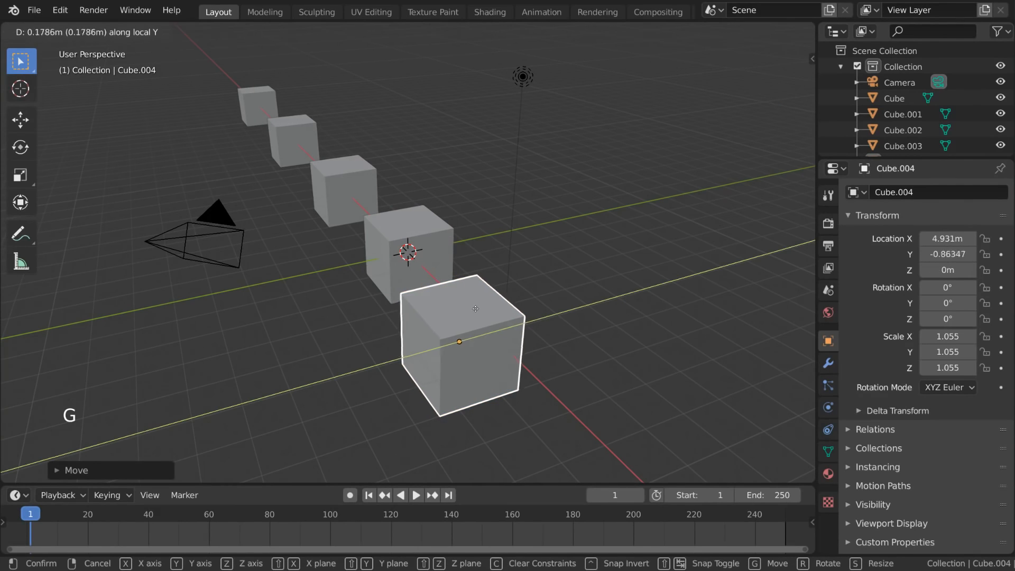
click(509, 305)
mouse_move(508, 305)
middle_down()
mouse_move(517, 288)
mouse_move(500, 291)
mouse_move(502, 263)
mouse_move(501, 287)
middle_up()
key(g)
key(y)
click(506, 284)
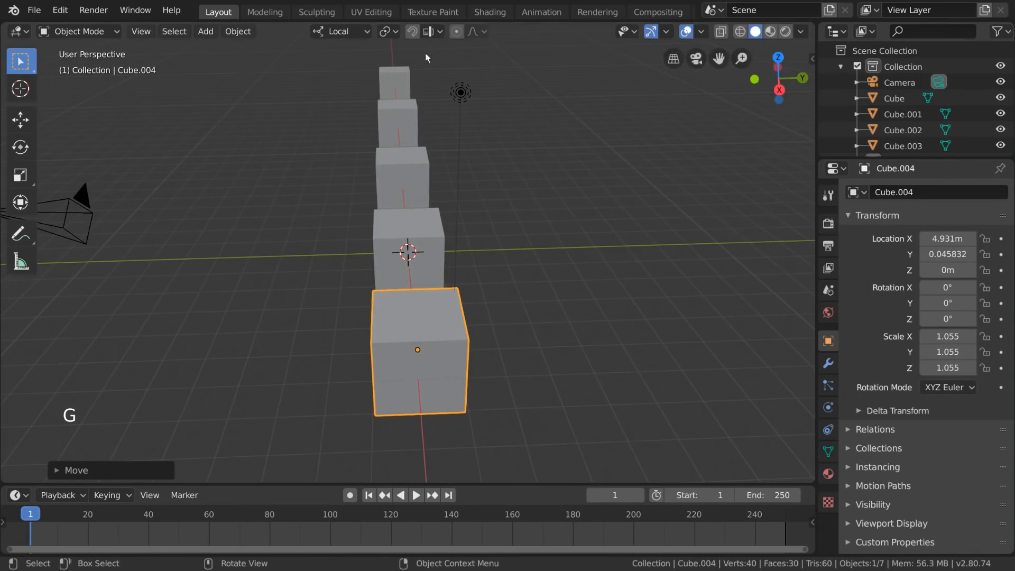
Turn on snapping, toggling it a few times, and set the snap target to Vertex.
click(414, 35)
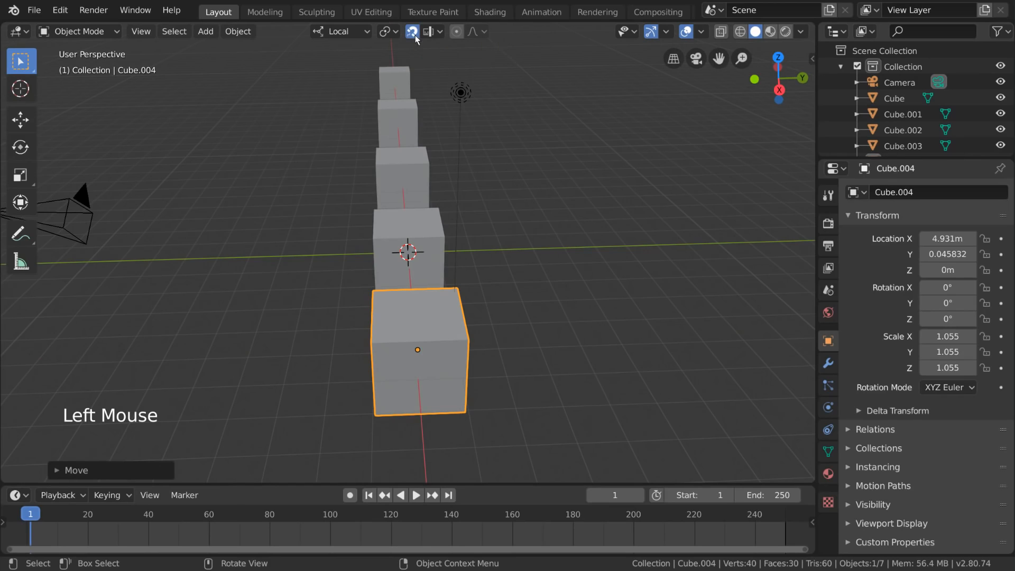
click(414, 35)
click(415, 35)
key(shift+Tab)
key(shift+Tab)
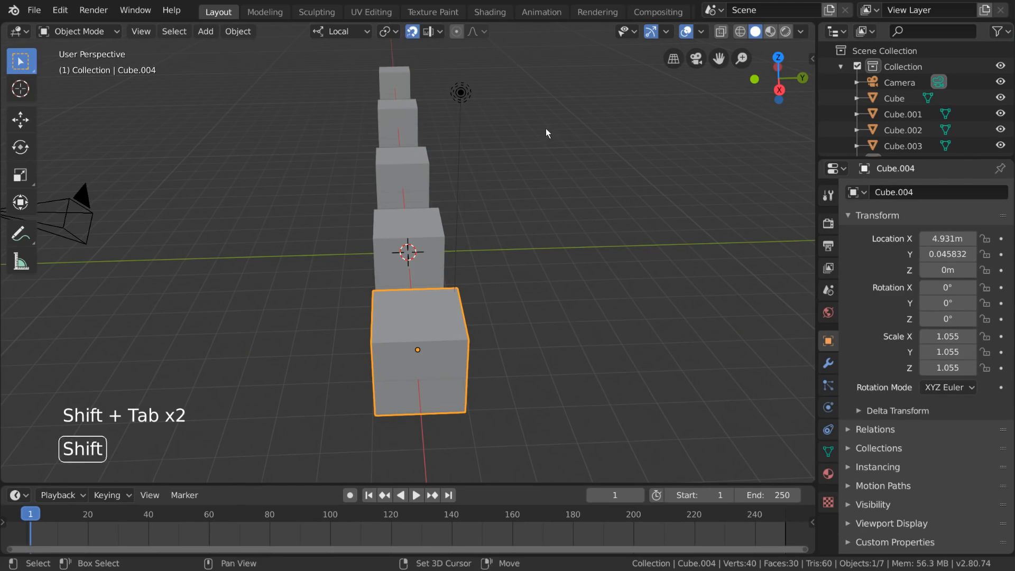
click(437, 33)
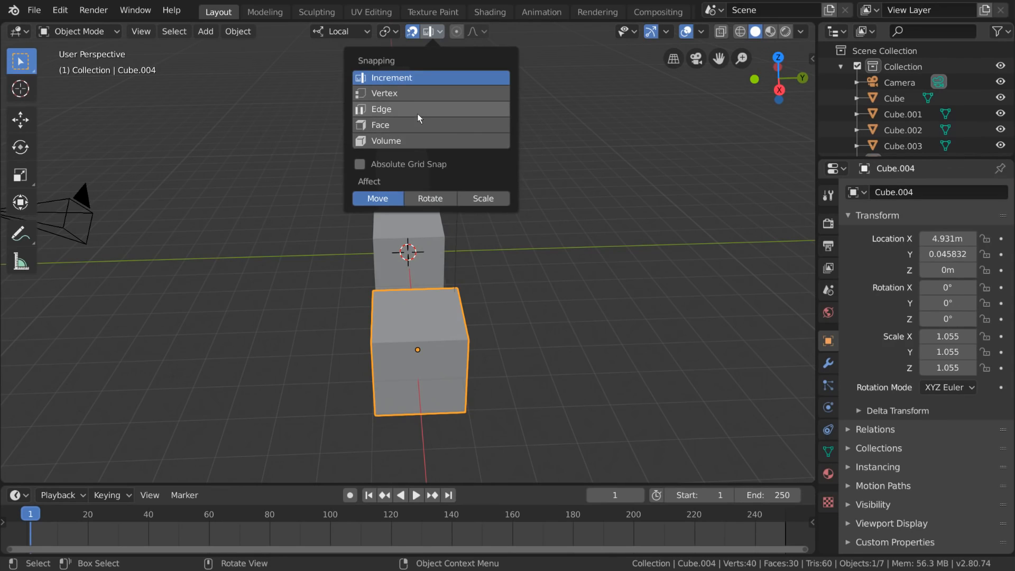
click(421, 94)
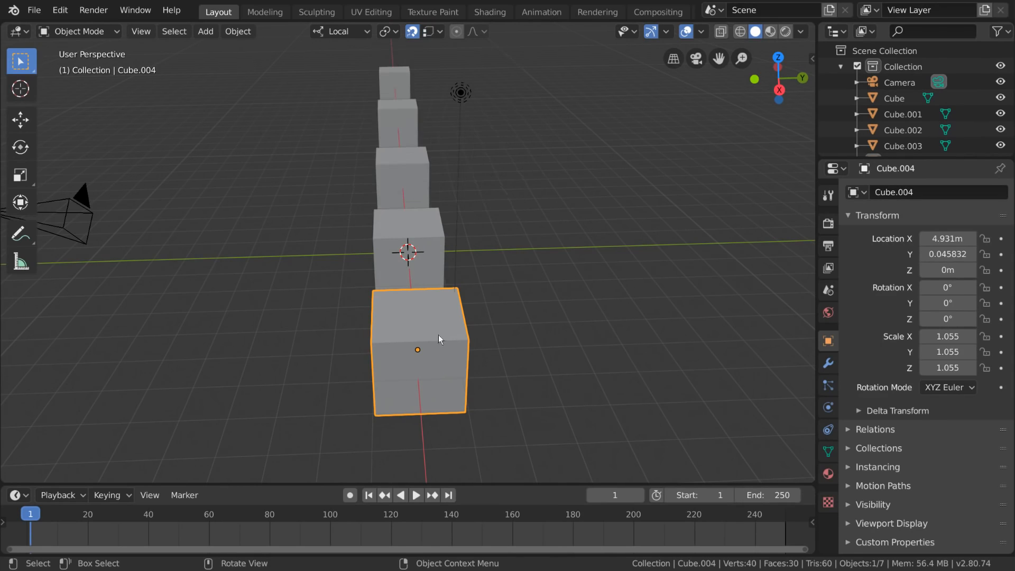
Move the front cube along local Y and snap it to a corner of the cube behind it, at Y 0 m.
key(g)
key(y)
key(ctrl)
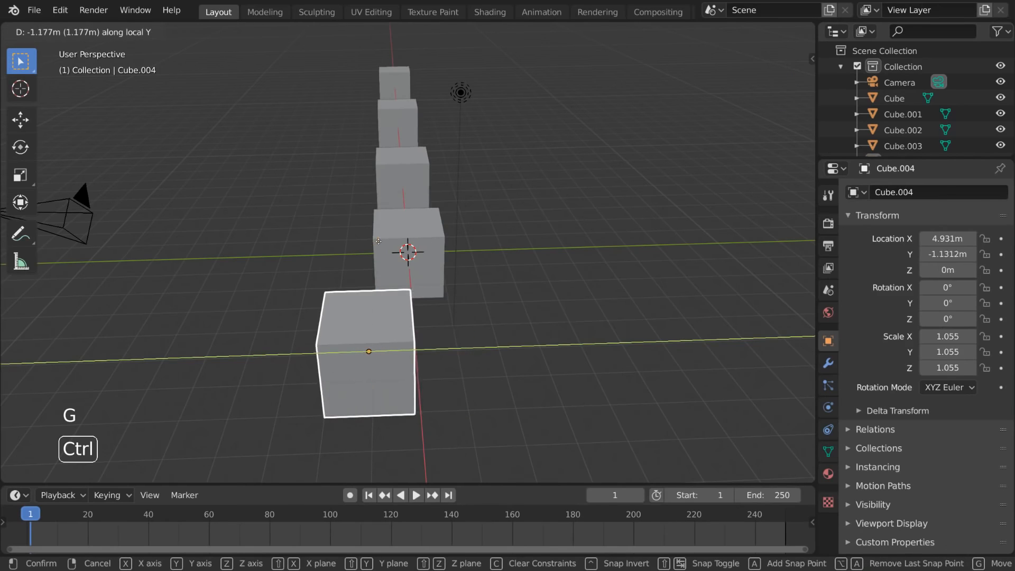
click(373, 240)
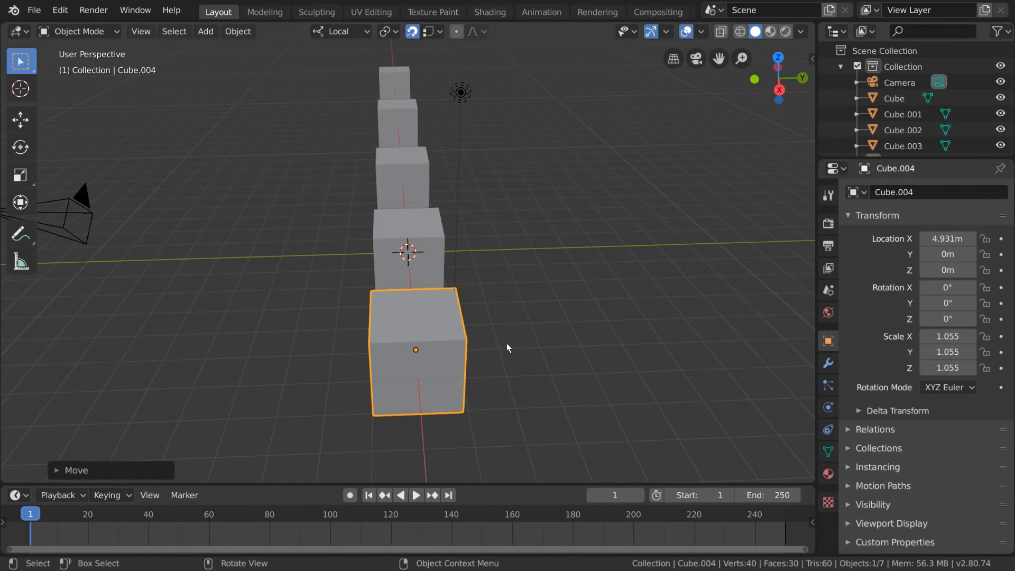
Select the cube at the world origin, followed by the neighbouring cube behind it.
middle_drag(509, 347, 539, 323)
click(423, 241)
click(340, 207)
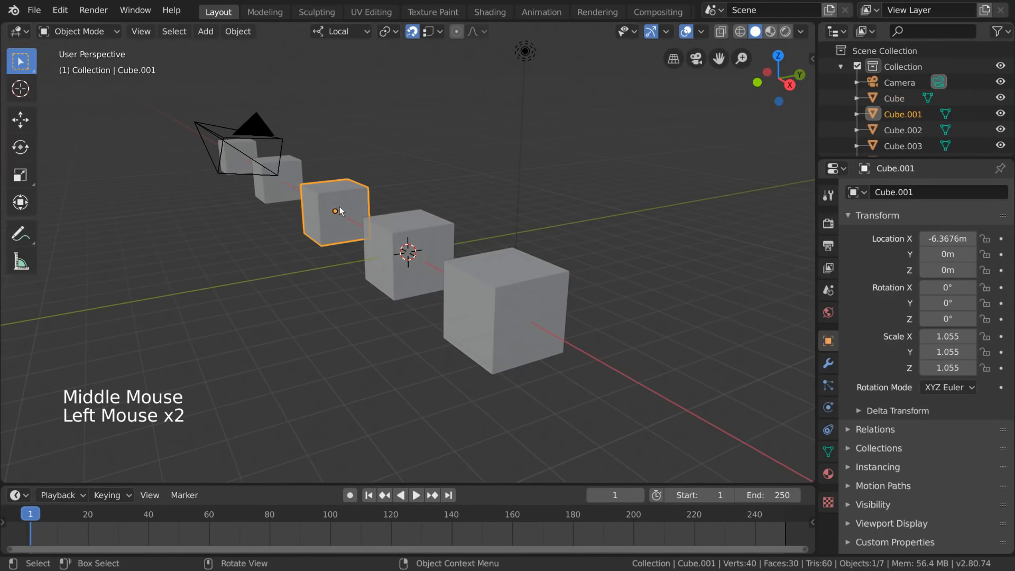